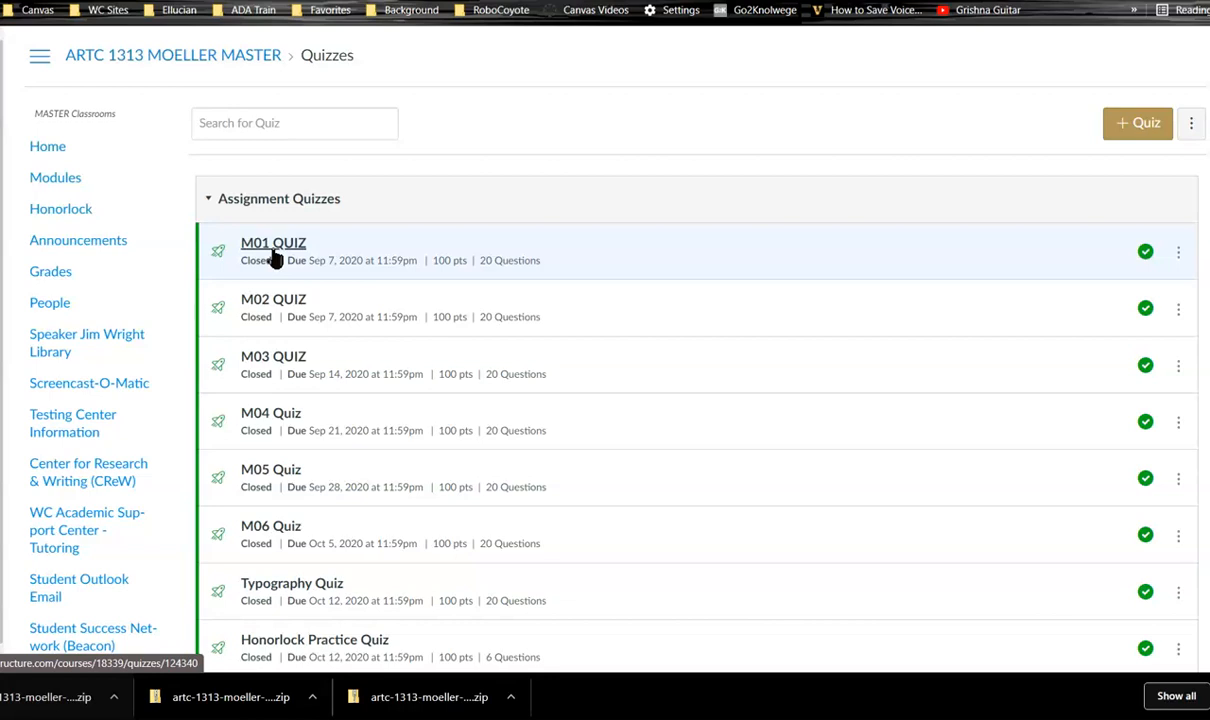
left_click(535, 255)
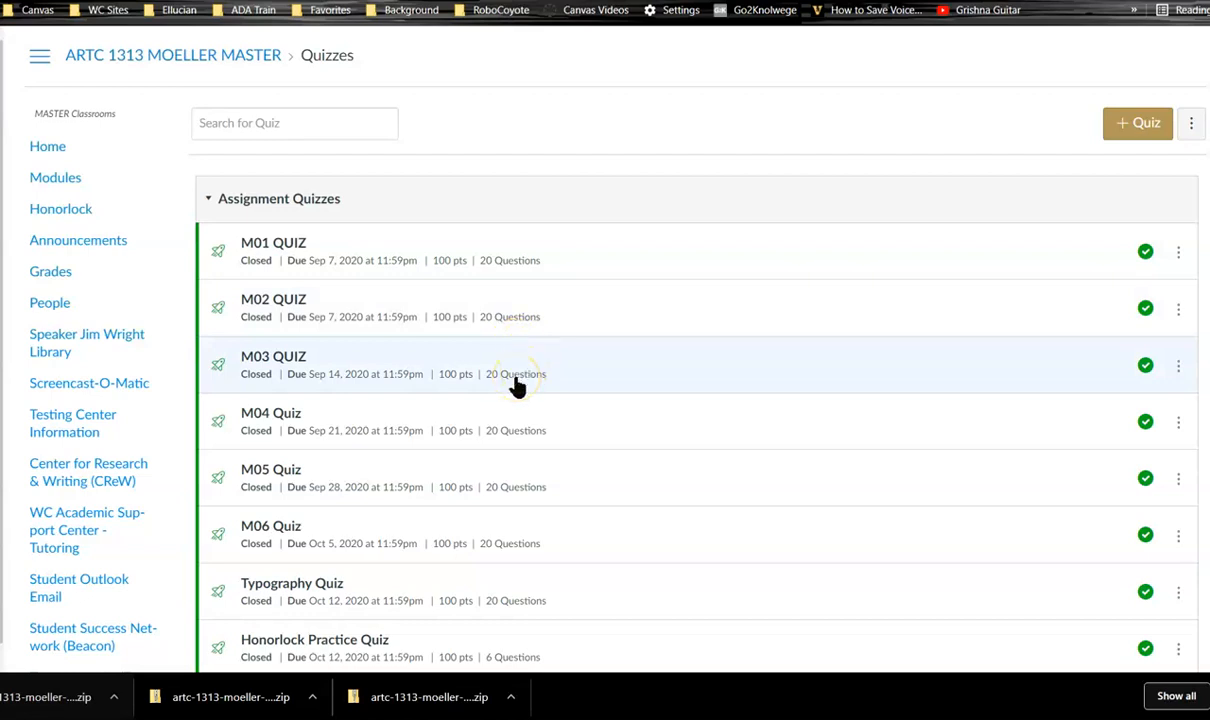
left_click(494, 385)
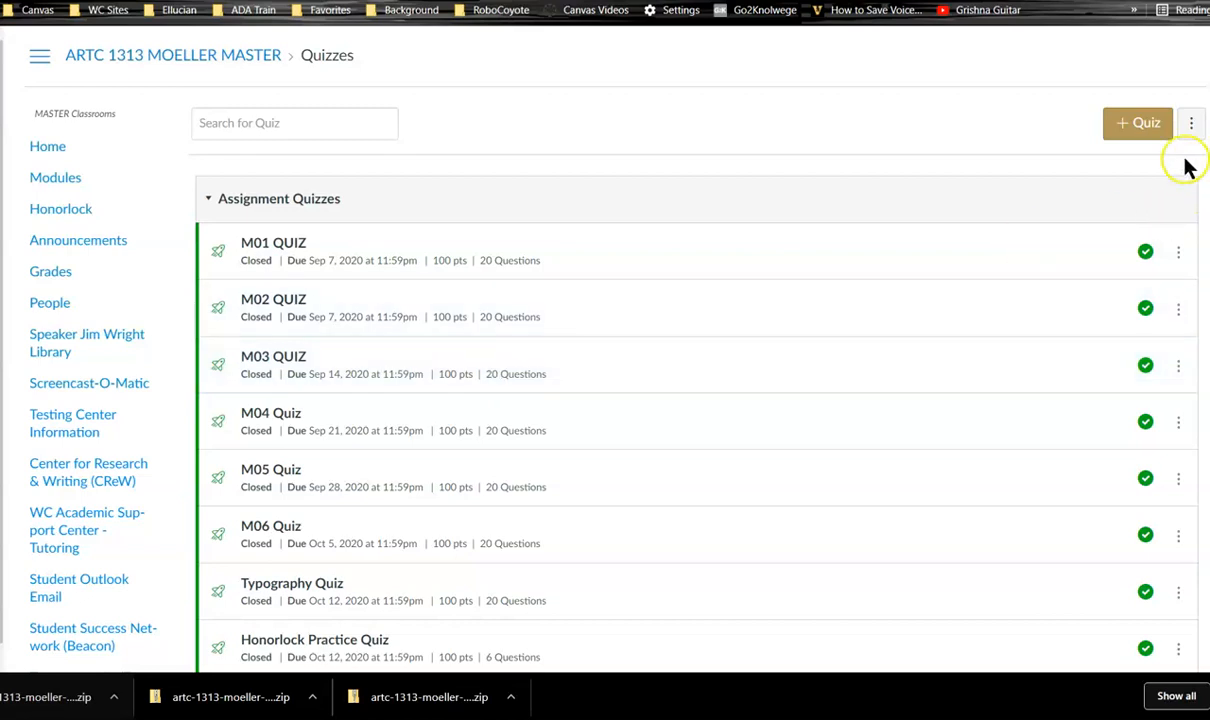
Open the course's question banks from the quizzes page and look through the list of banks.
left_click(1191, 123)
left_click(1165, 178)
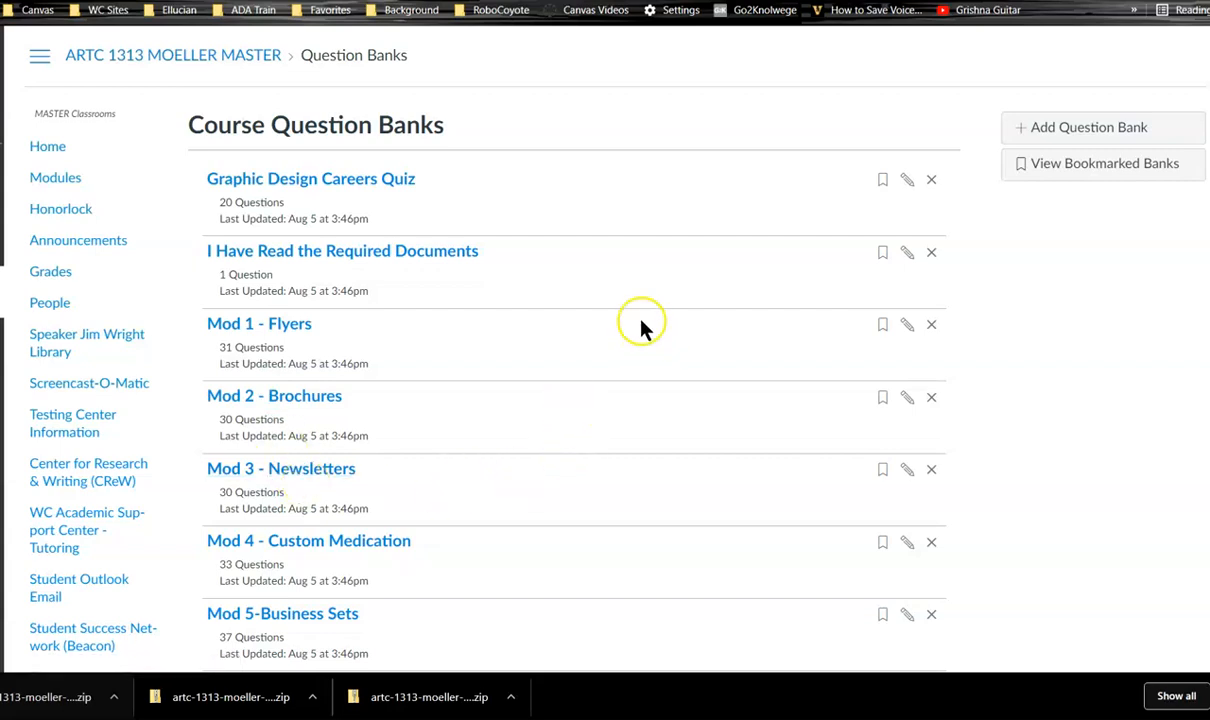
scroll(283, 600, "down", 3)
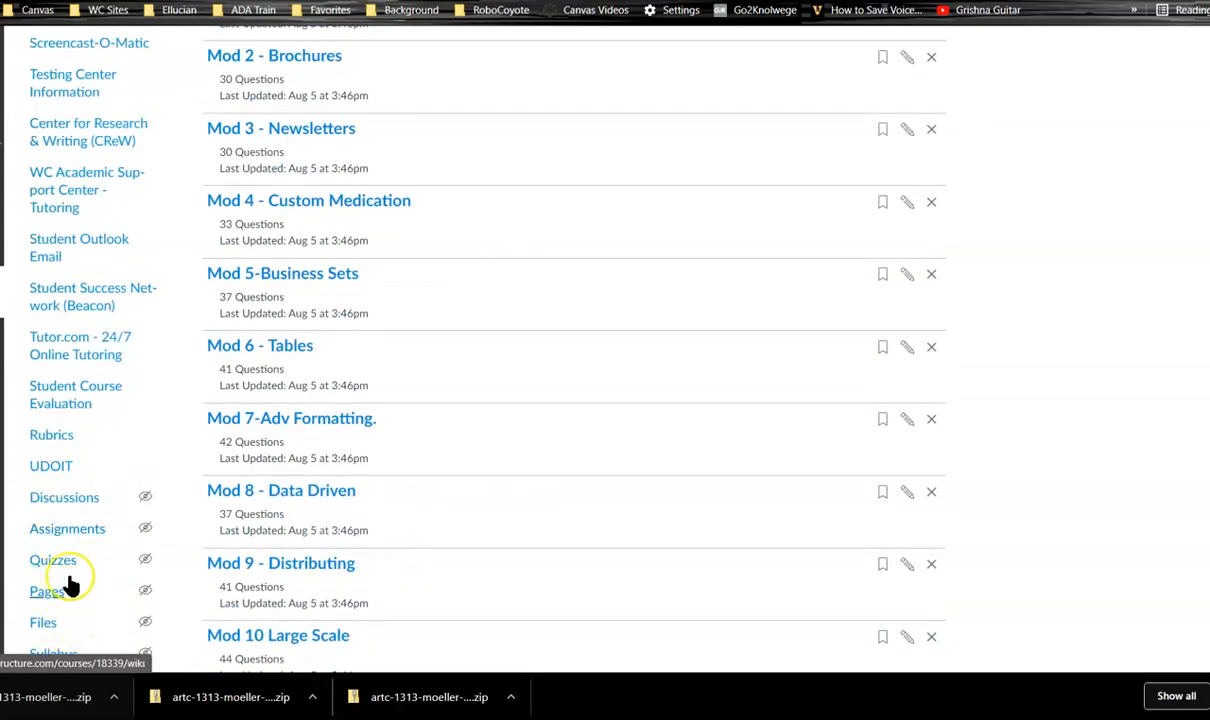
Return to the course's quizzes and create a new quiz with the Classic Quizzes engine.
left_click(68, 563)
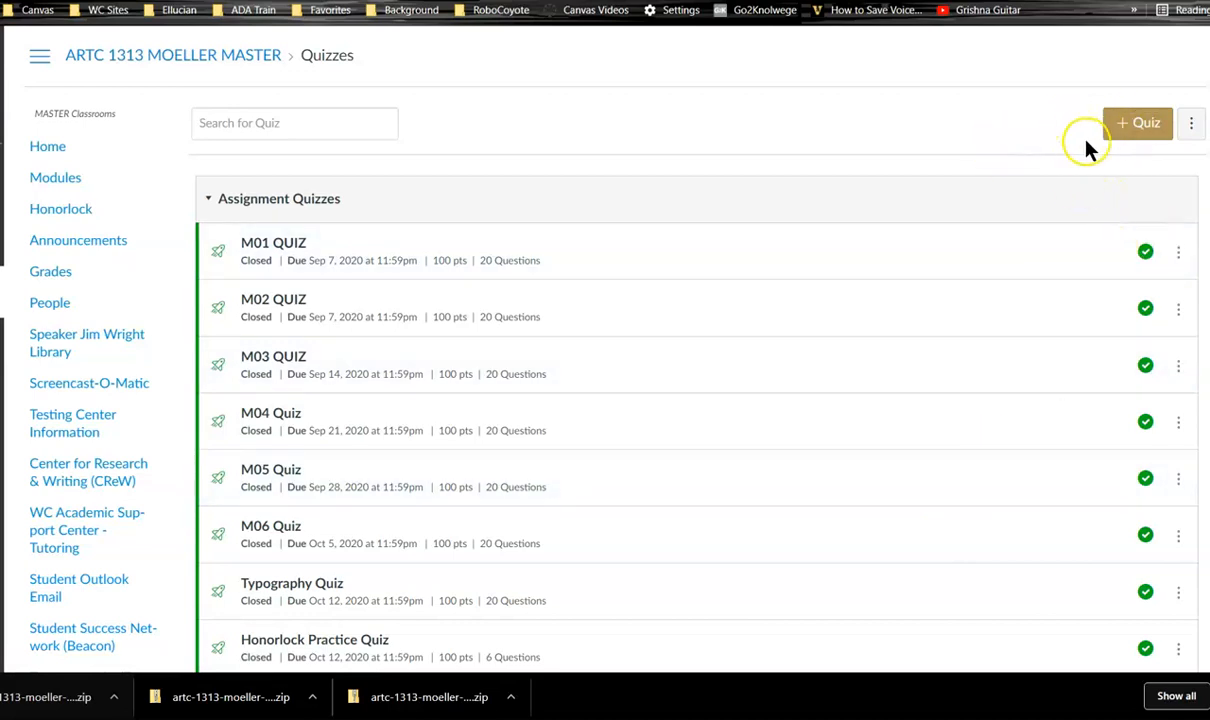
left_click(1128, 127)
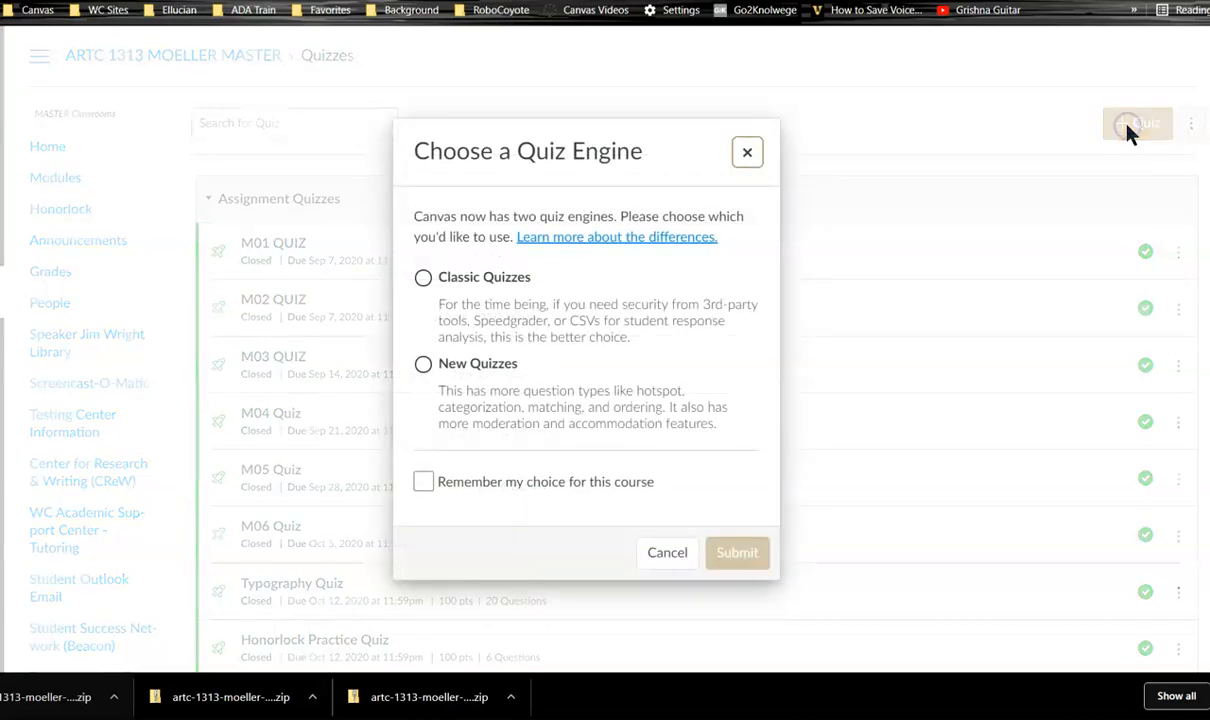
left_click(423, 277)
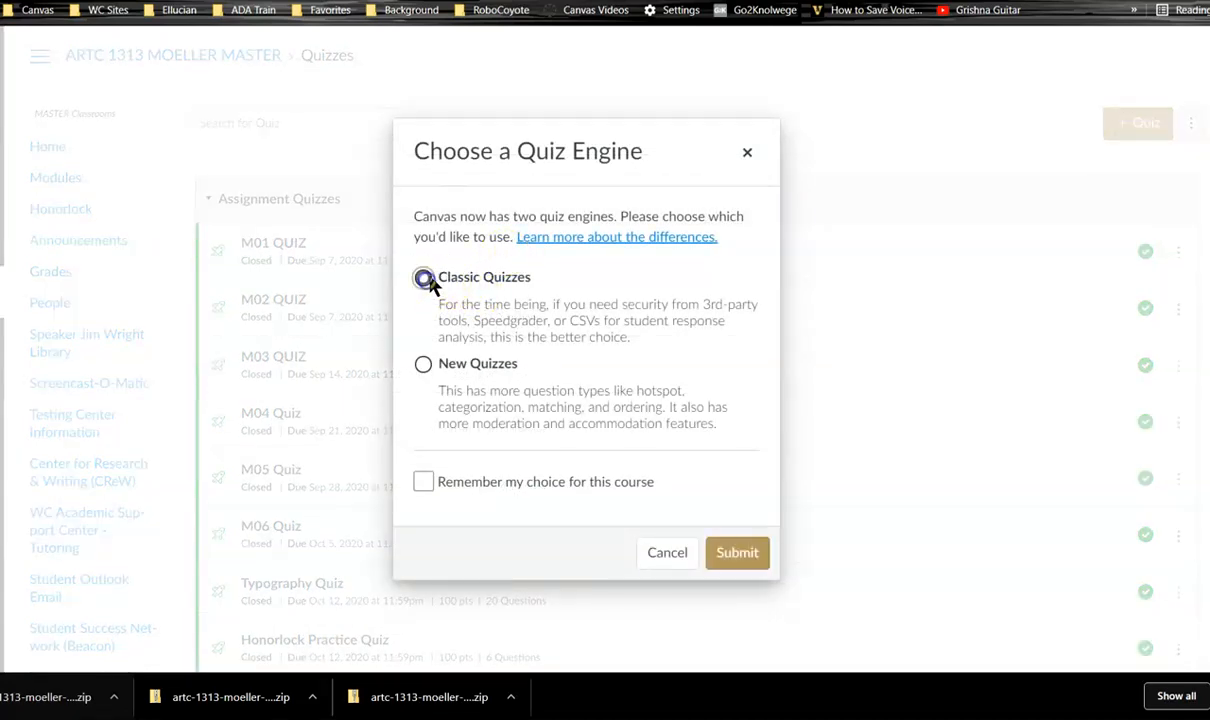
left_click(757, 566)
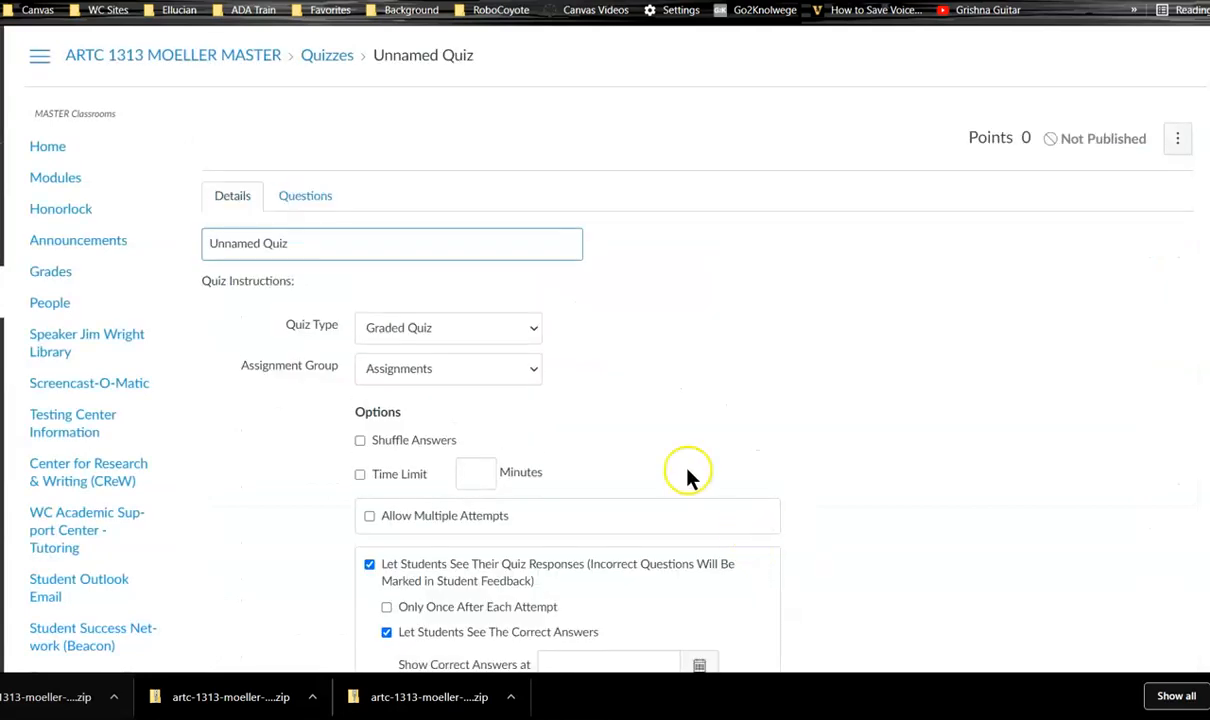
Name the new quiz "ARTC 1313 Mod 2 ALL Questions".
left_click(310, 245)
key("ctrl+a")
key("BackSpace")
type("ARTC 1313 Mod 2 ALL Questions")
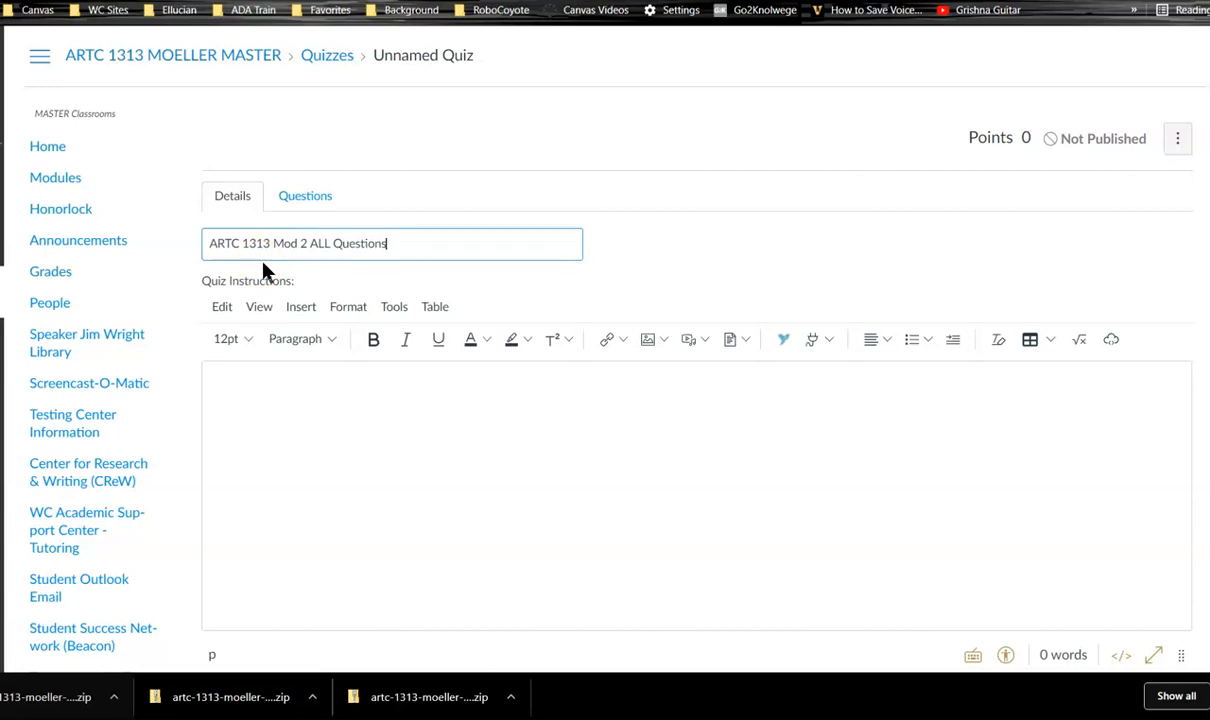
left_click(306, 253)
Find existing questions in the "Mod 2 - Brochures" question bank and add all of them to the quiz.
left_click(307, 196)
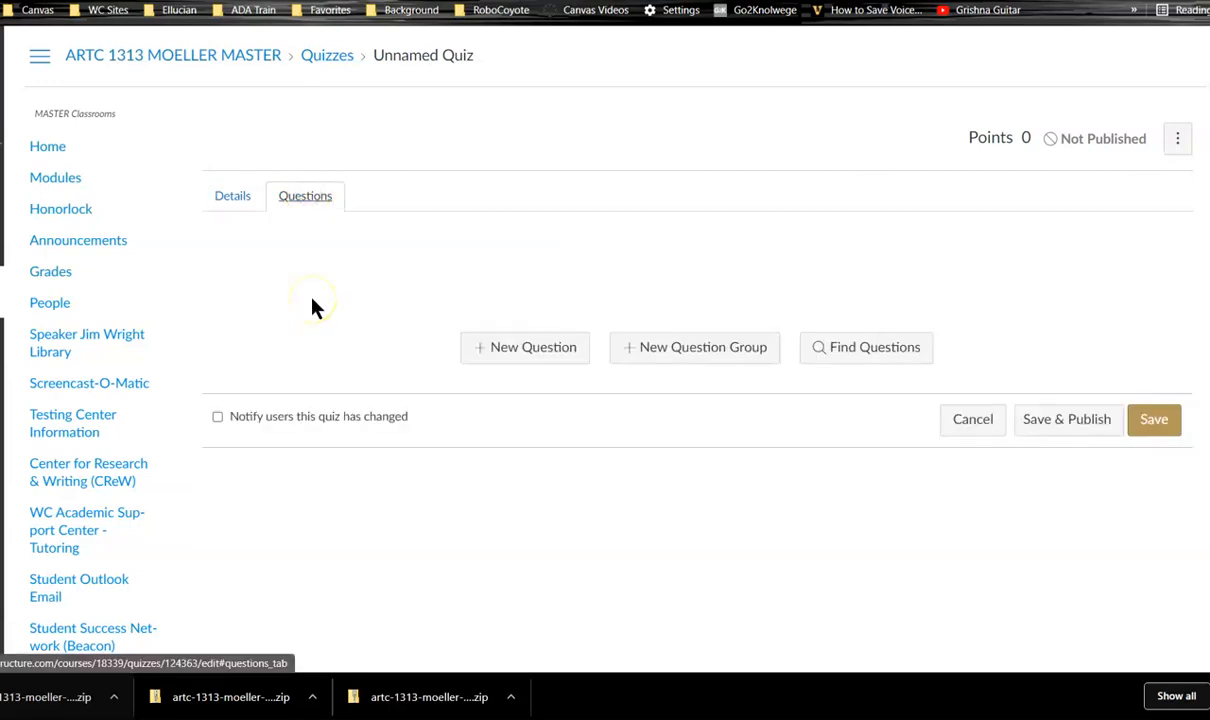
left_click(849, 355)
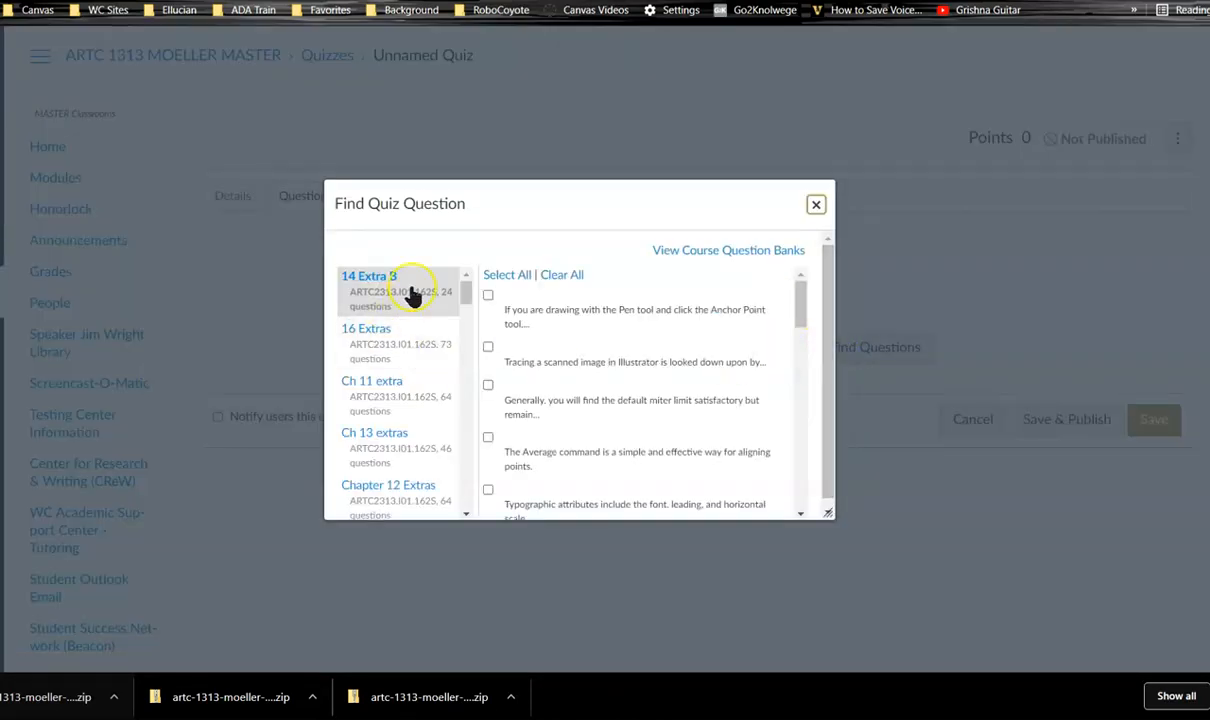
left_click_drag(466, 297, 458, 418)
left_click(432, 405)
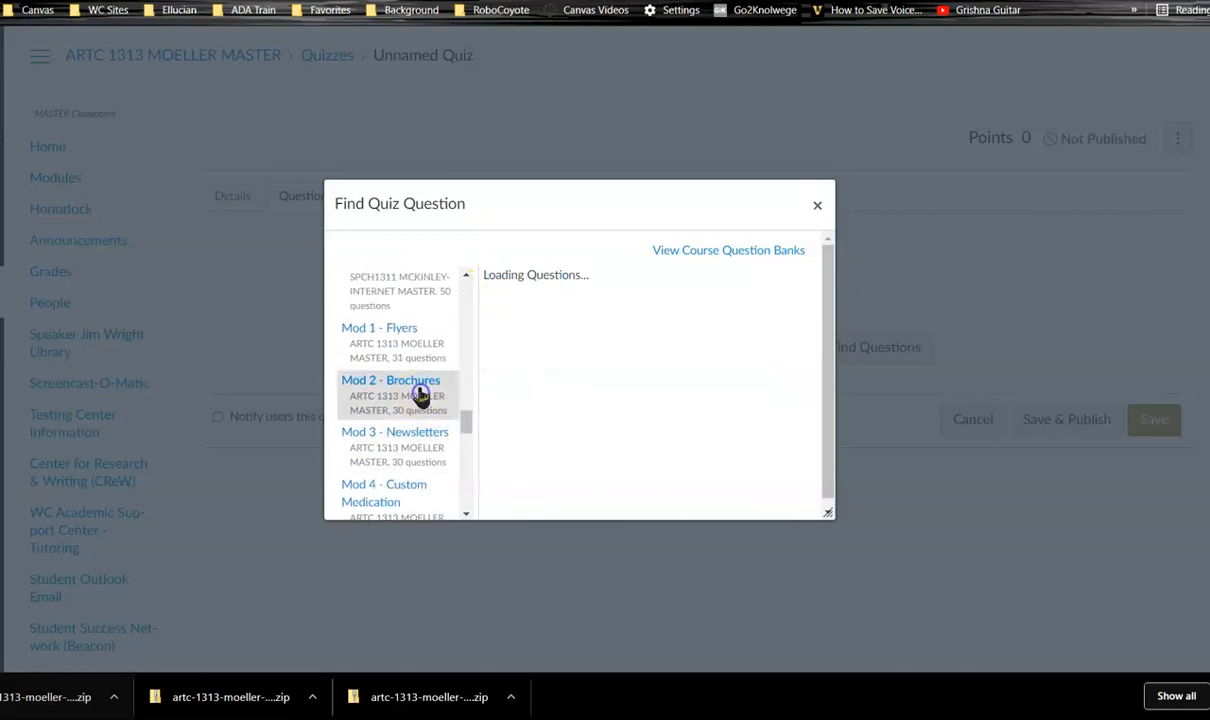
left_click(508, 277)
left_click(488, 295)
left_click(518, 285)
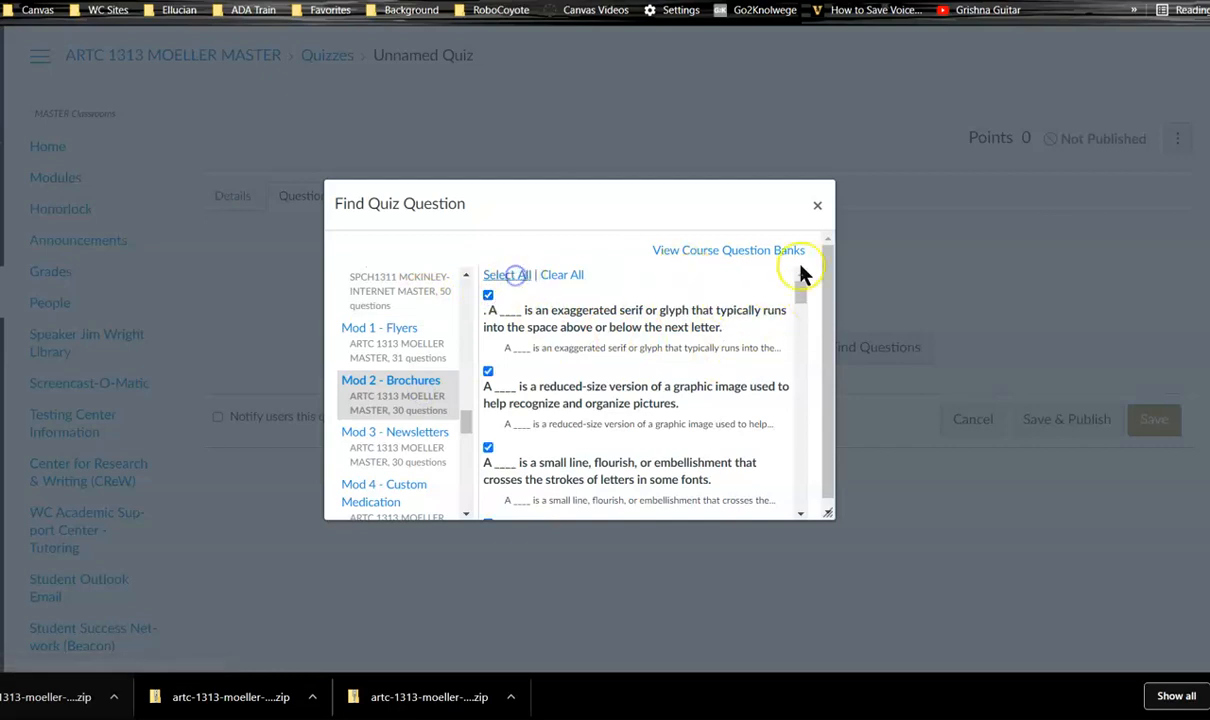
left_click_drag(801, 295, 808, 520)
left_click(536, 505)
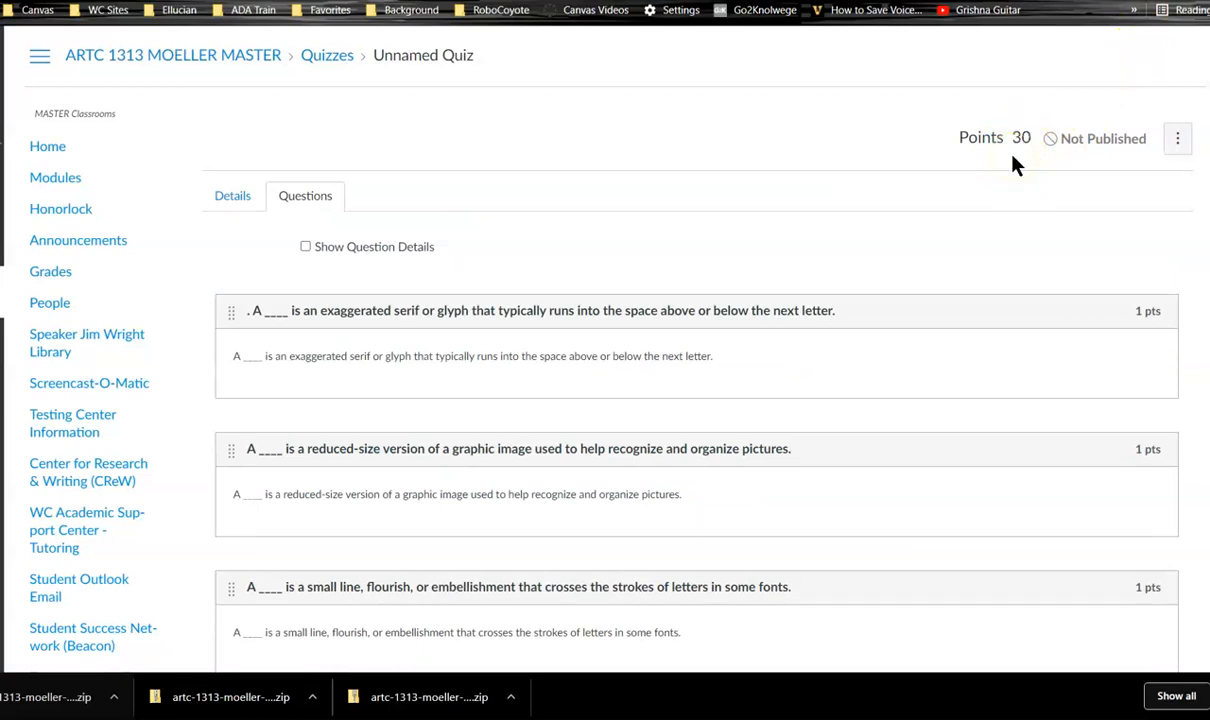
Review the questions added to the quiz and save it without publishing.
scroll(845, 305, "down", 5)
scroll(882, 425, "down", 7)
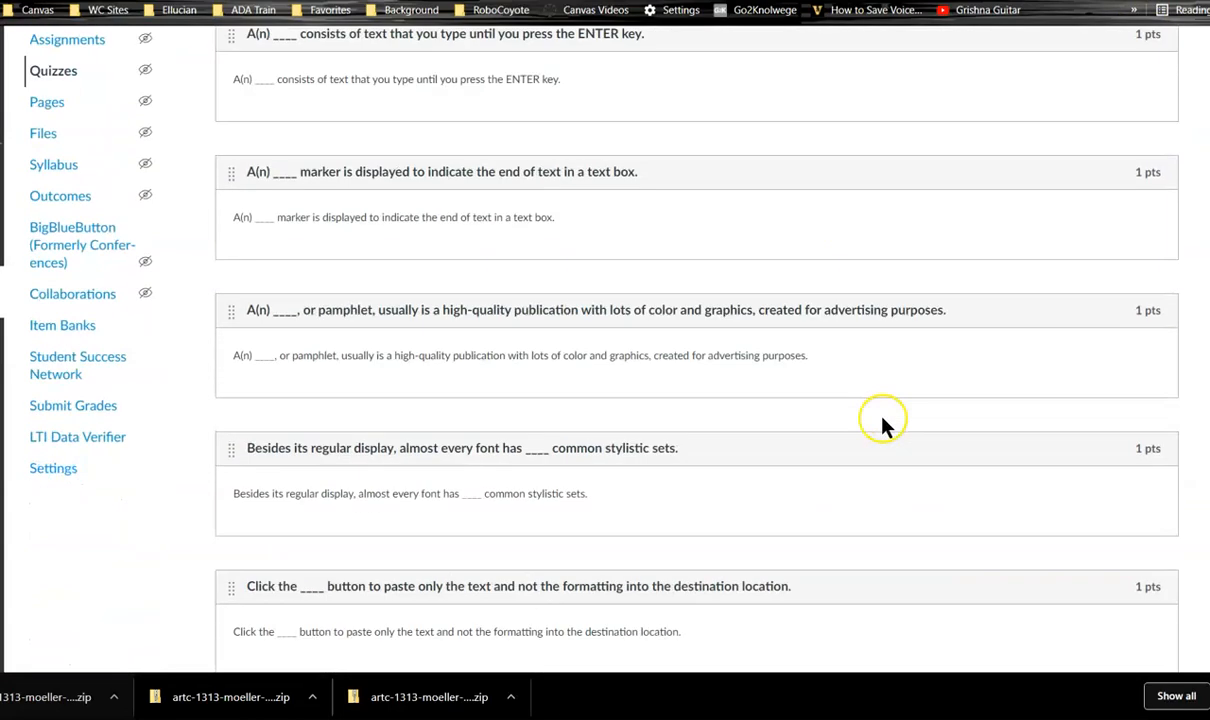
scroll(885, 447, "down", 20)
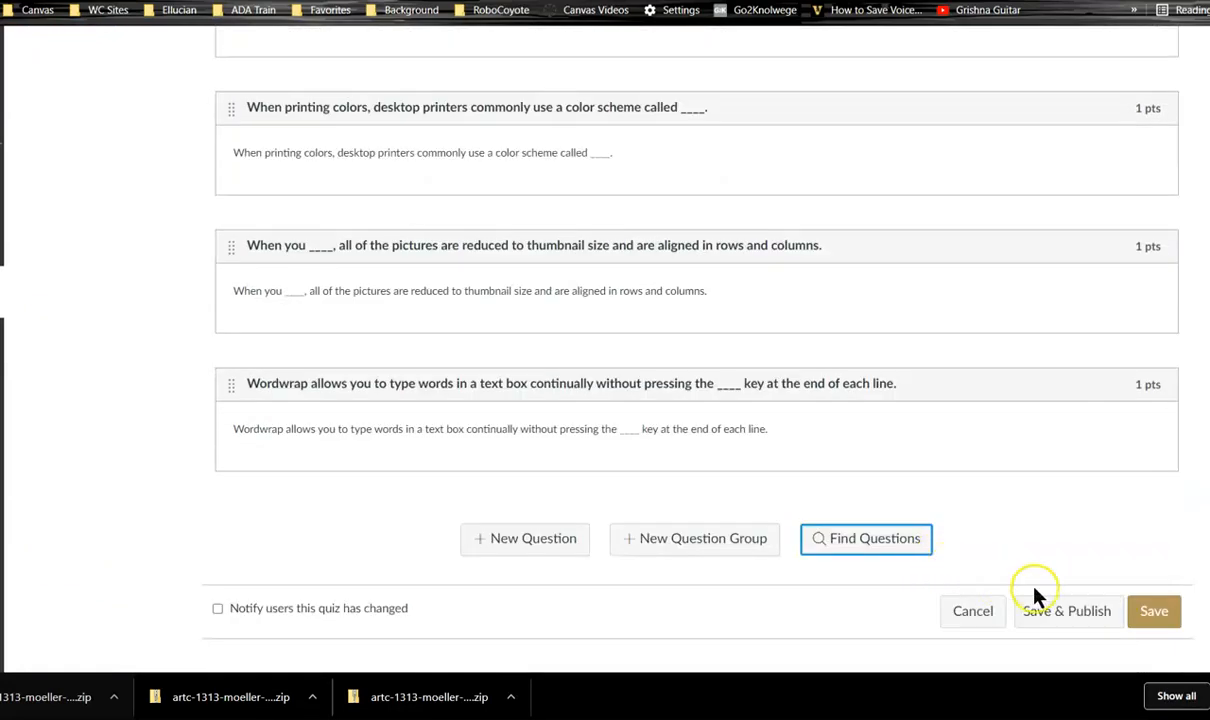
left_click(1168, 619)
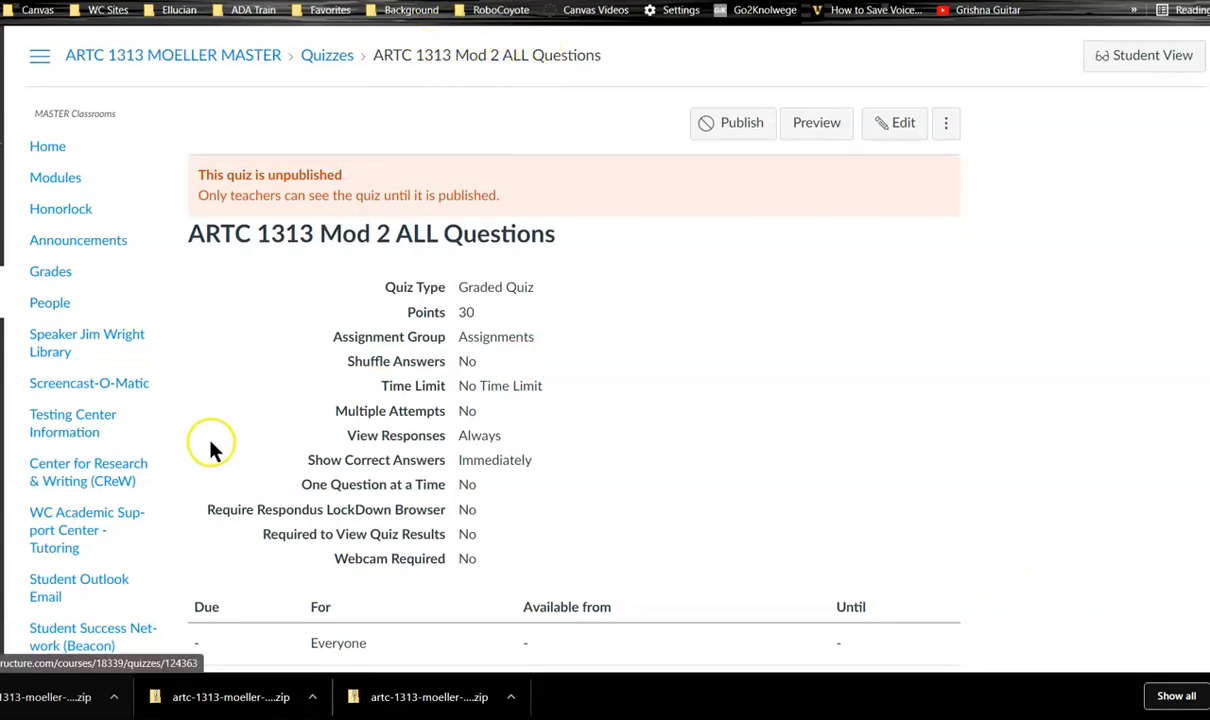
Open the course's content export page from the course settings.
scroll(205, 460, "down", 4)
scroll(193, 480, "down", 2)
left_click(53, 645)
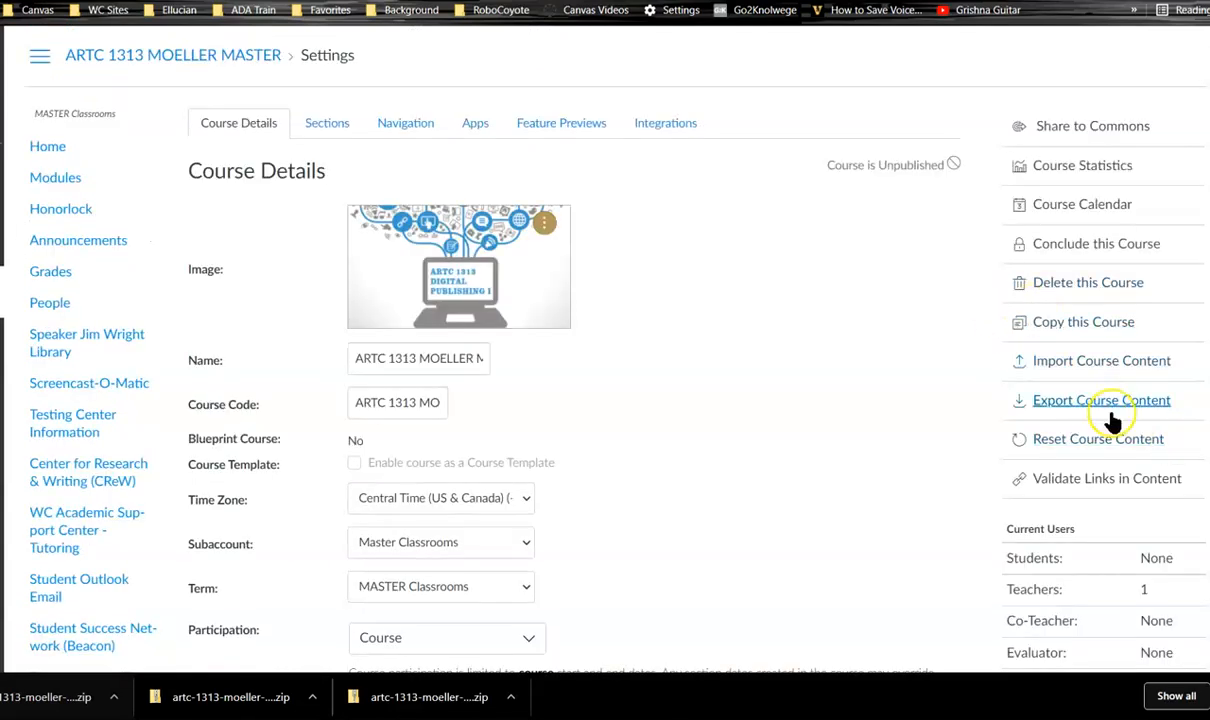
left_click(1110, 414)
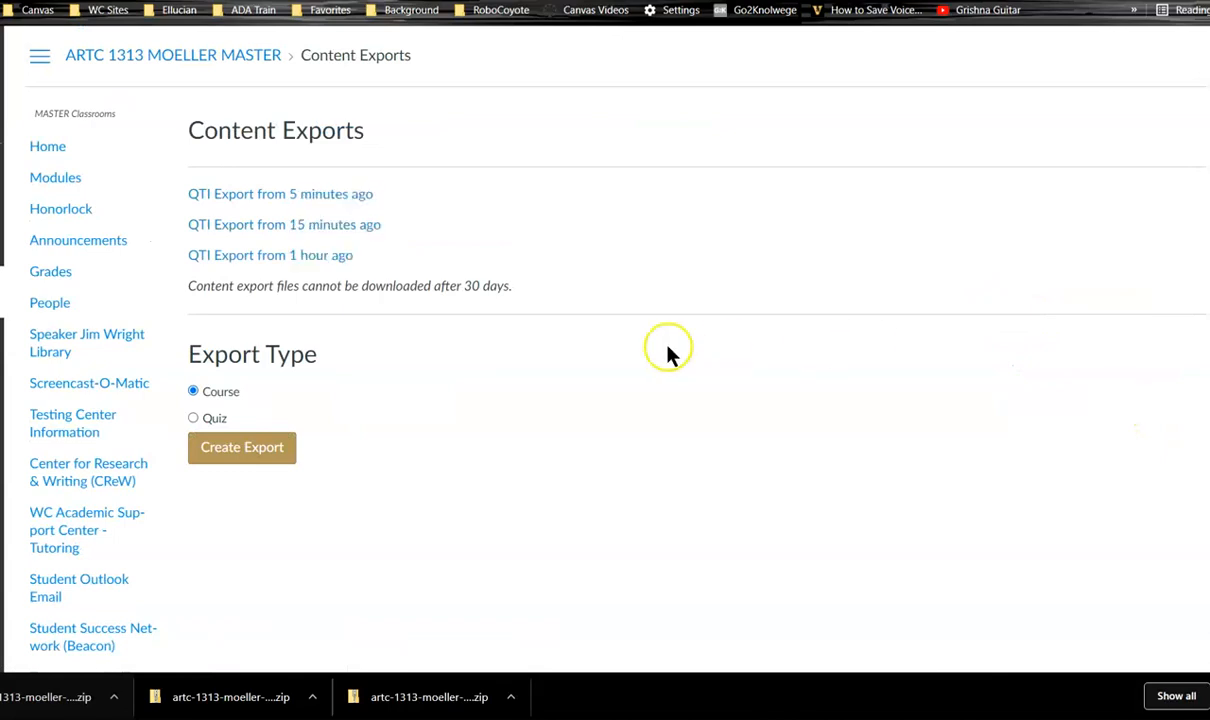
Create a quiz export containing only "ARTC 1313 Mod 2 ALL Questions", with all other quizzes deselected.
left_click(193, 418)
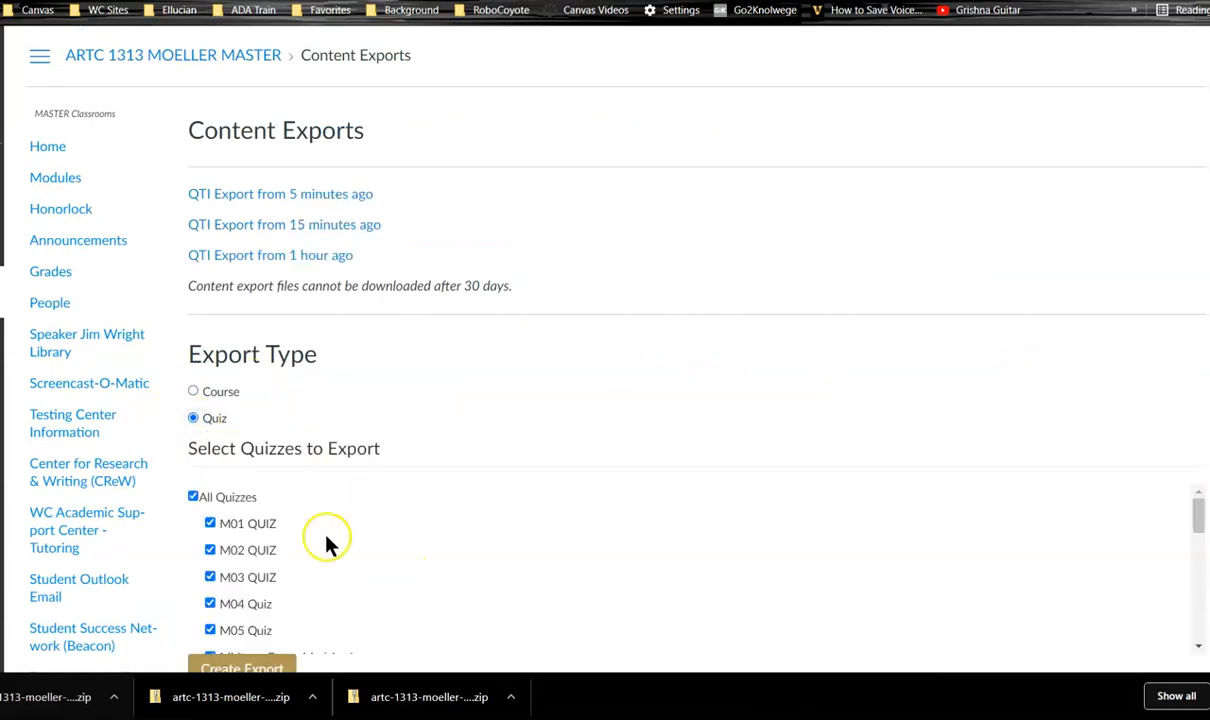
left_click(193, 496)
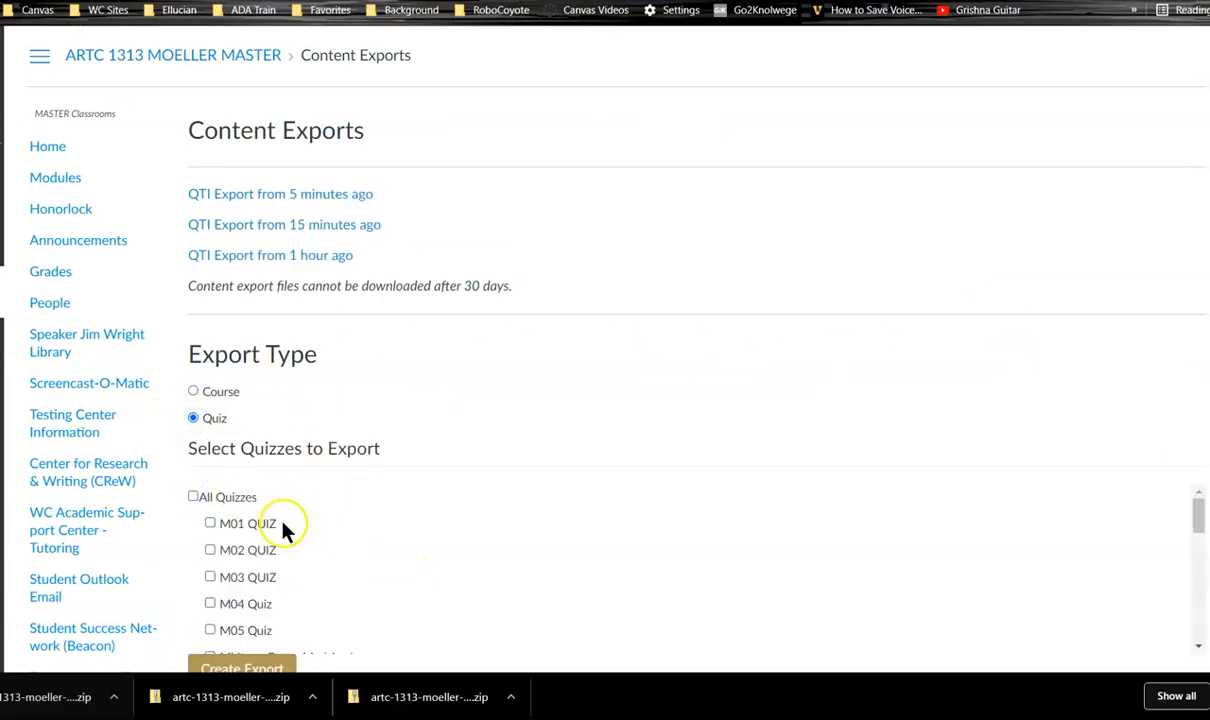
scroll(288, 568, "down", 3)
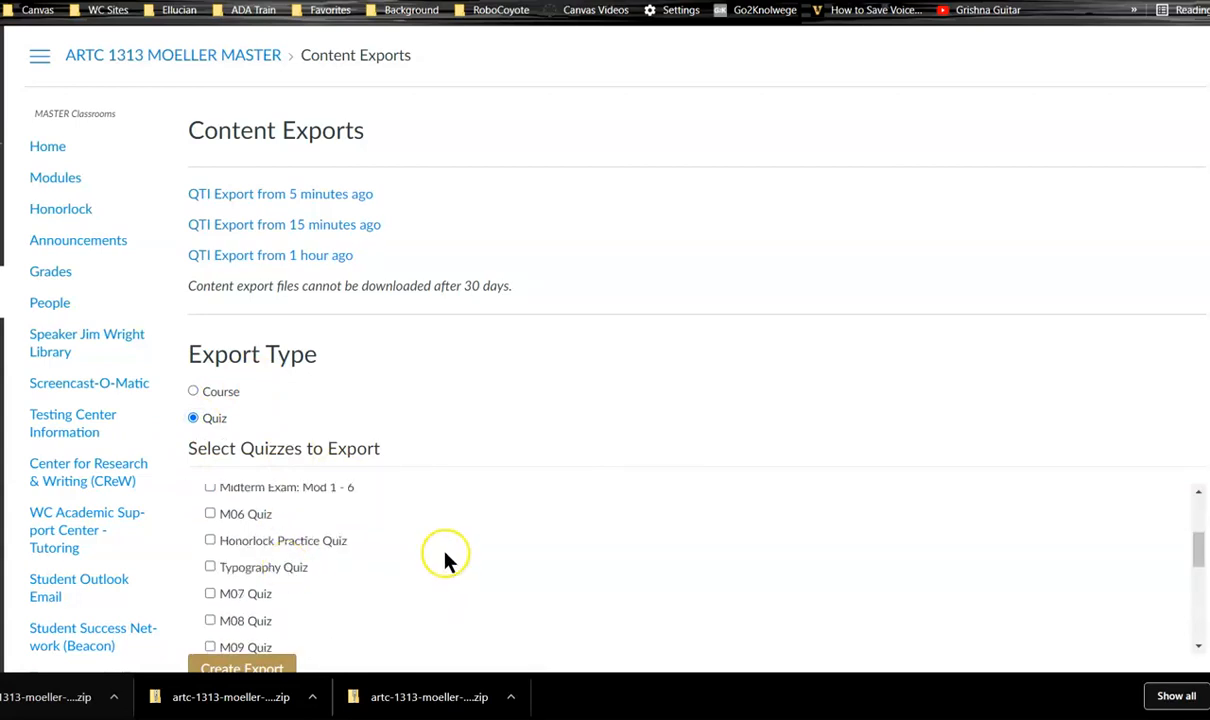
scroll(386, 560, "down", 5)
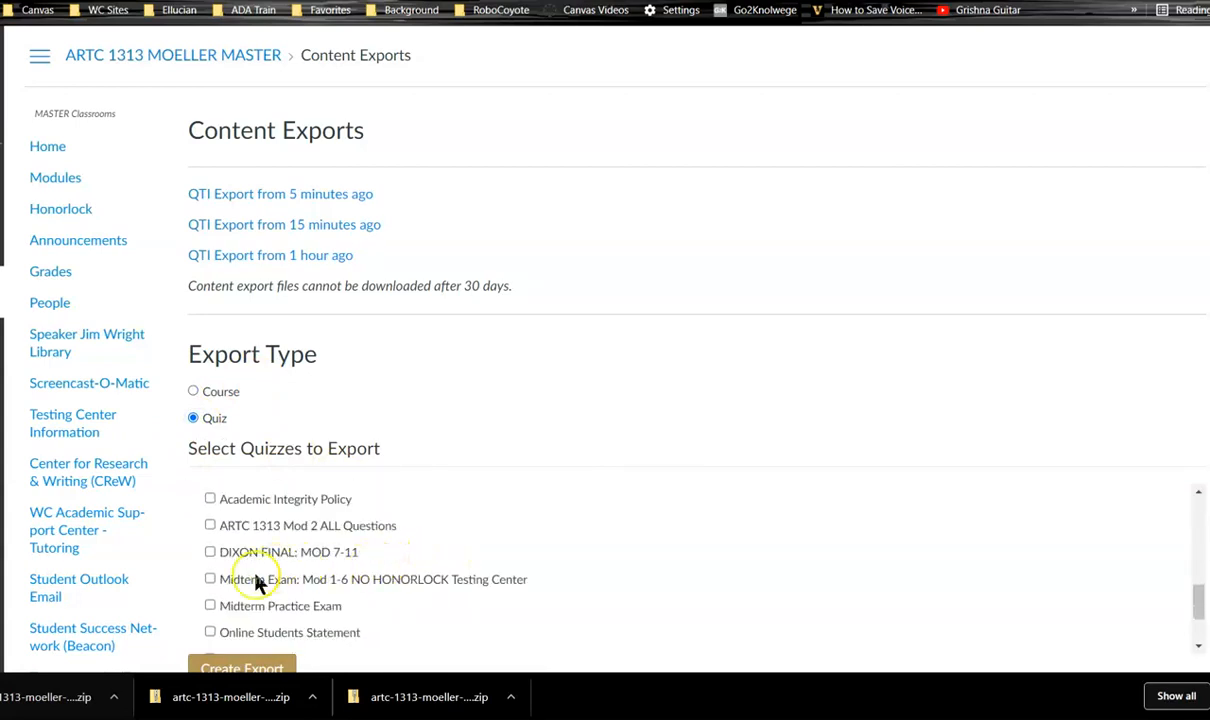
left_click(210, 525)
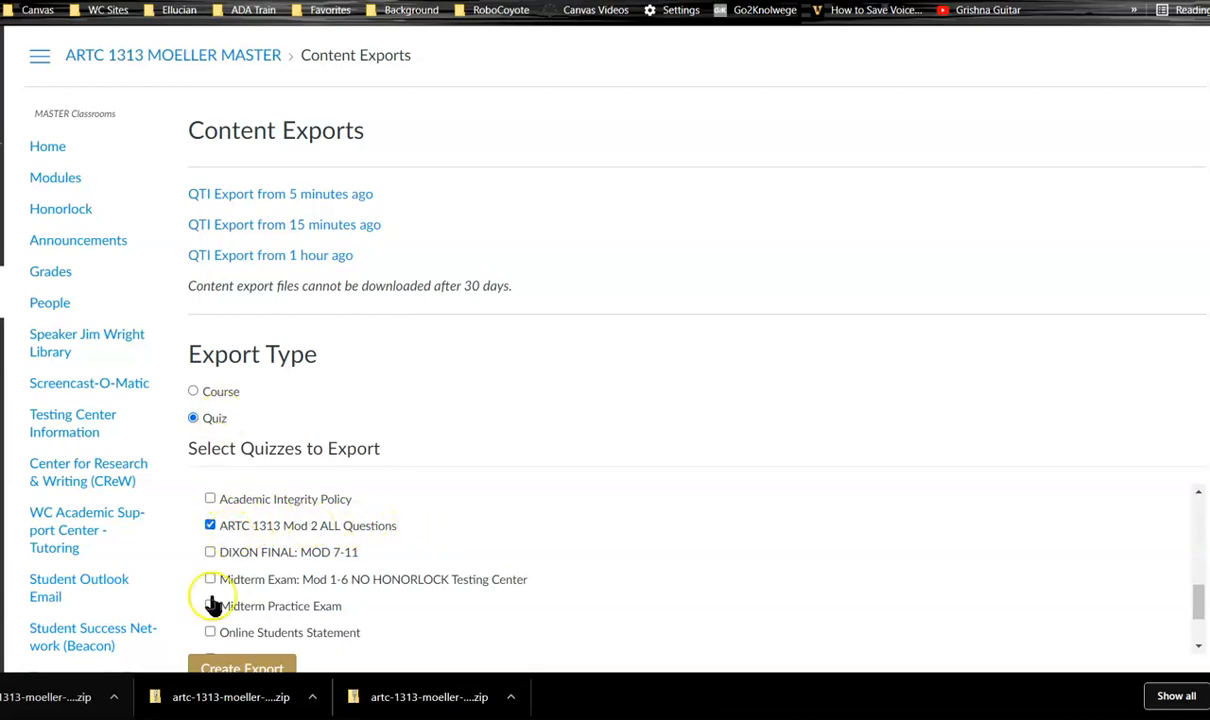
left_click(241, 670)
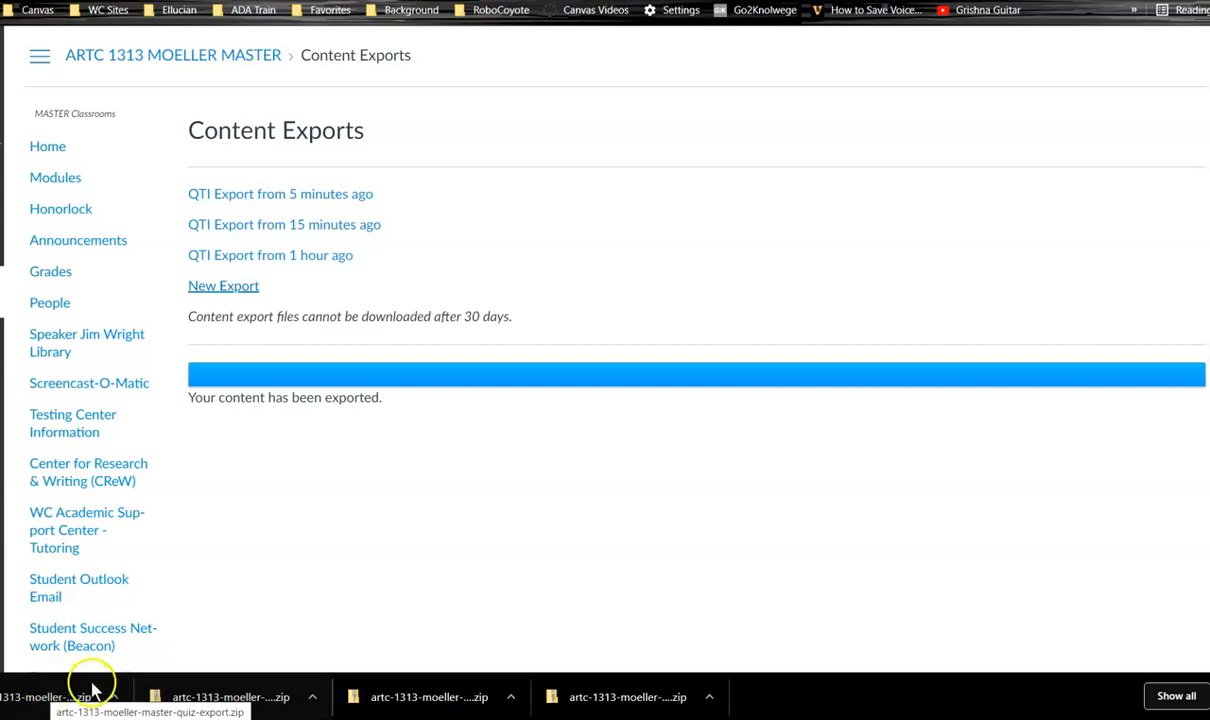
Show the downloaded quiz export in its folder in File Explorer and rename it "ARTC 1313 Mod 2 ALL Questions.zip".
left_click(115, 698)
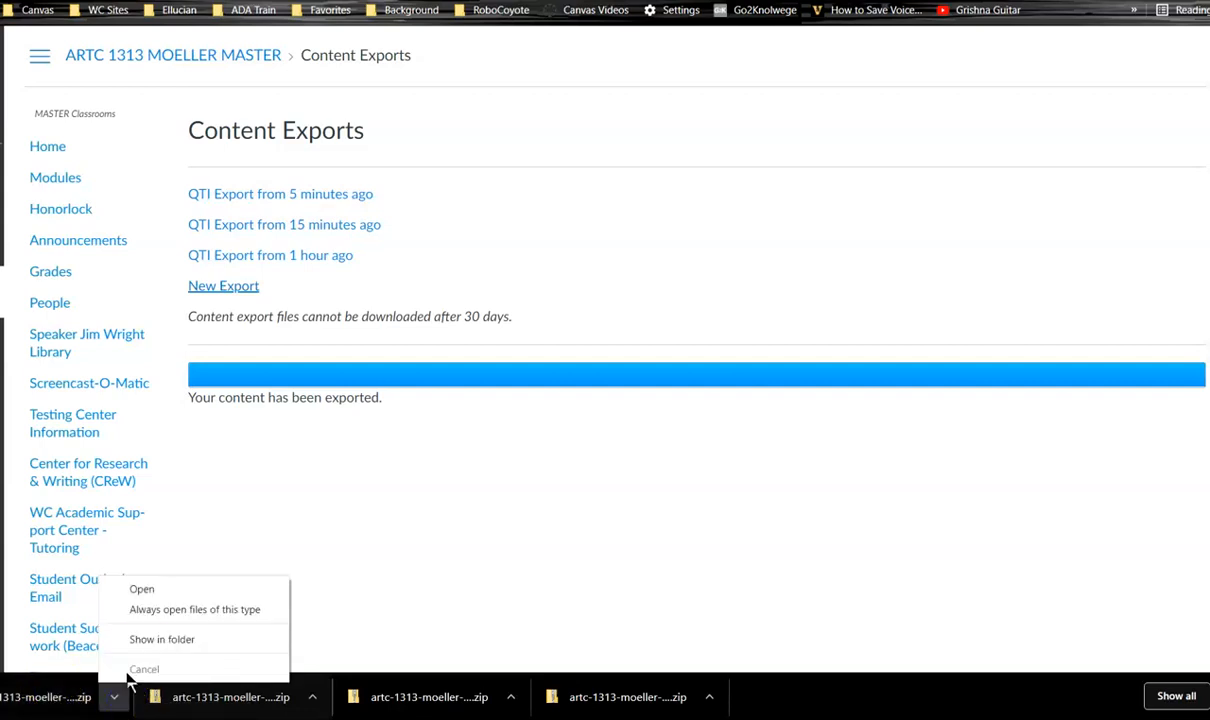
left_click(180, 640)
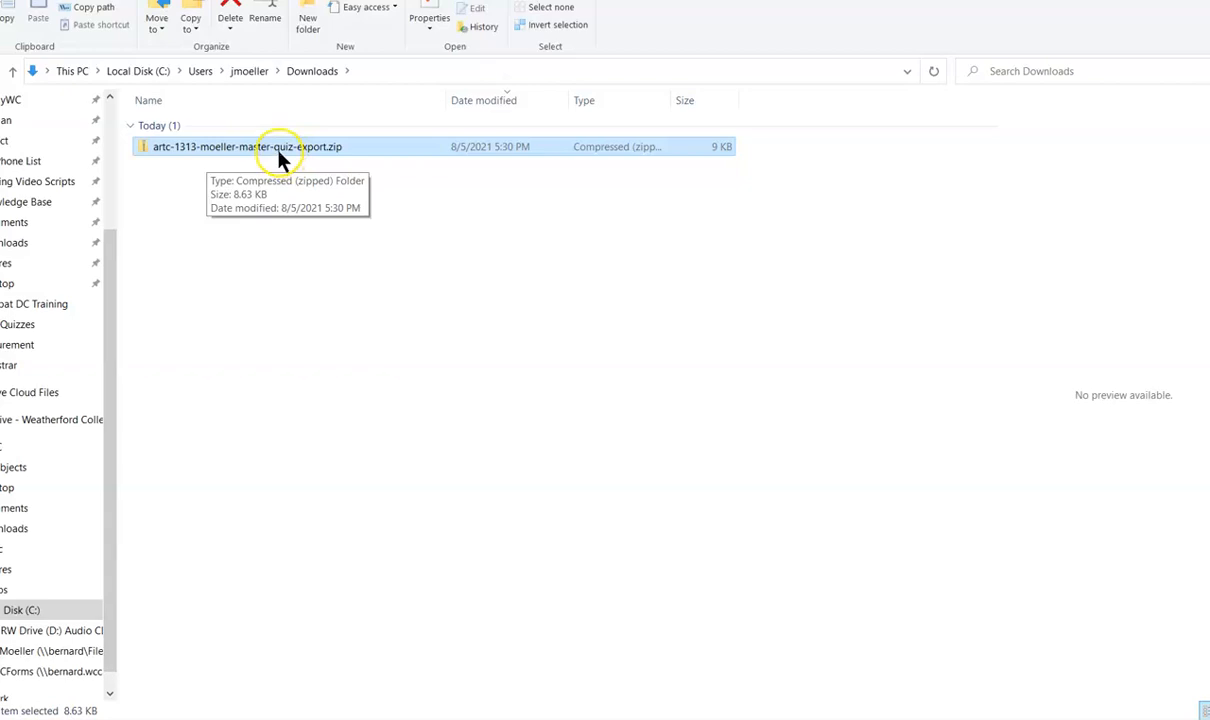
left_click(219, 152)
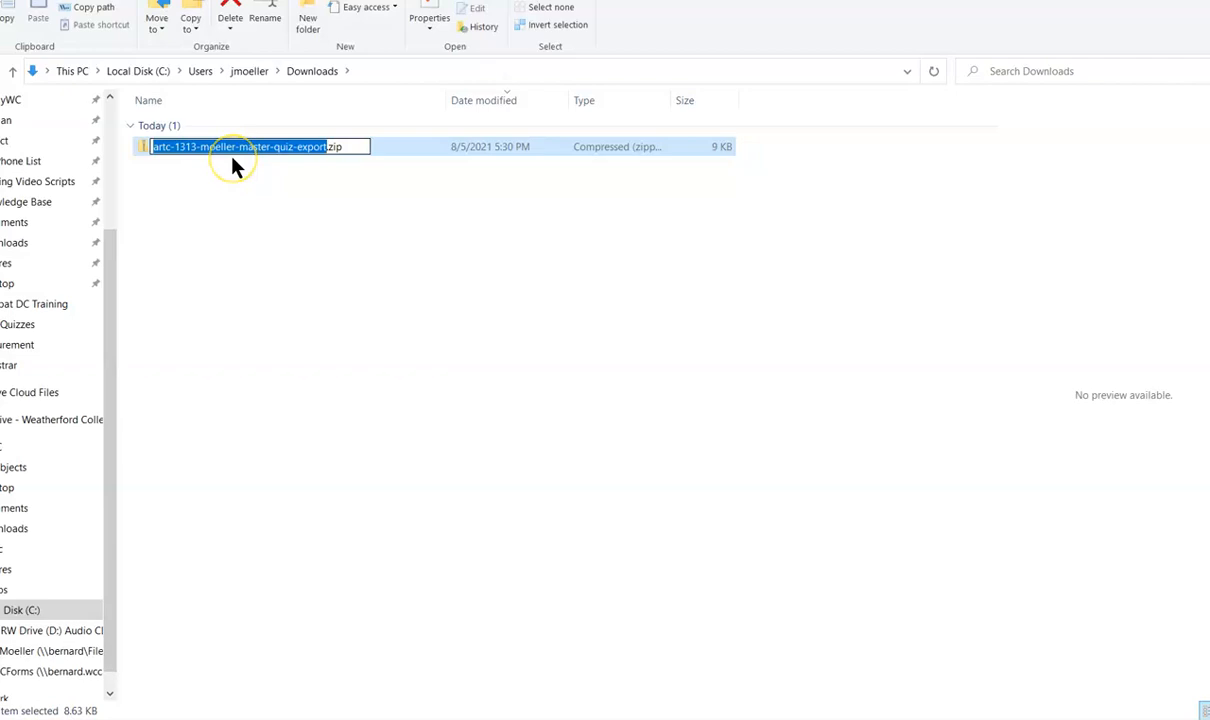
type("ARTC 1313 Mod 2 ALL Questions")
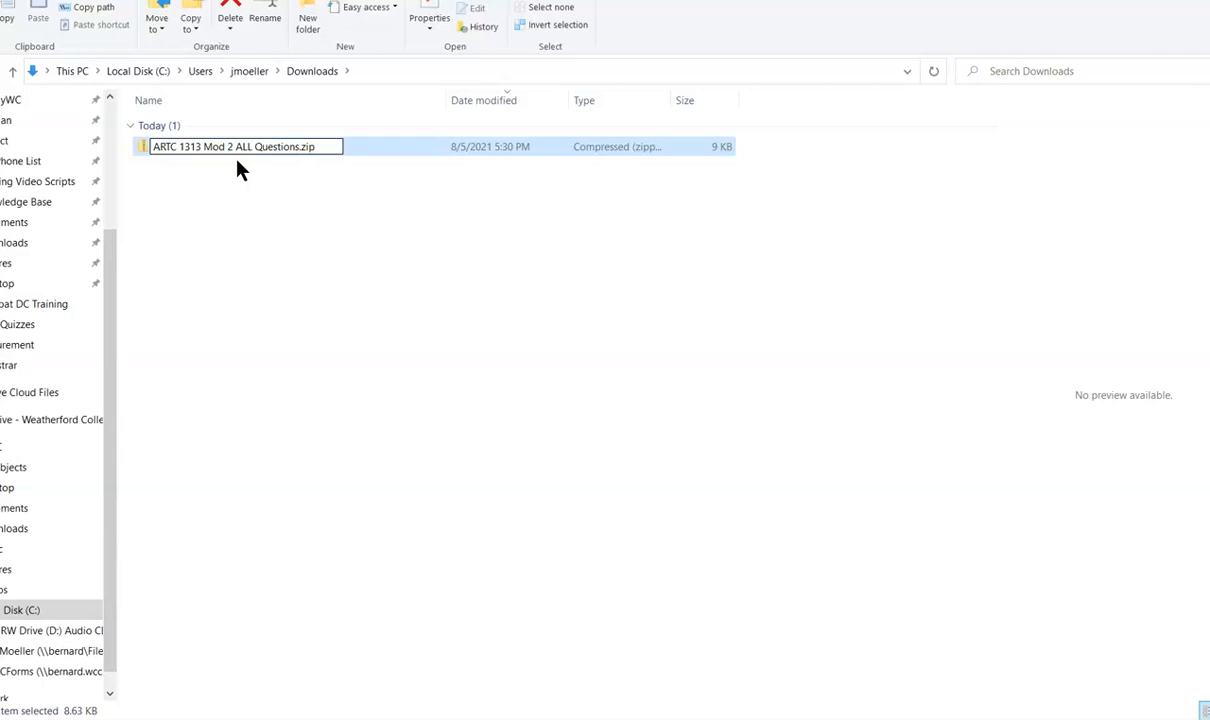
left_click(240, 203)
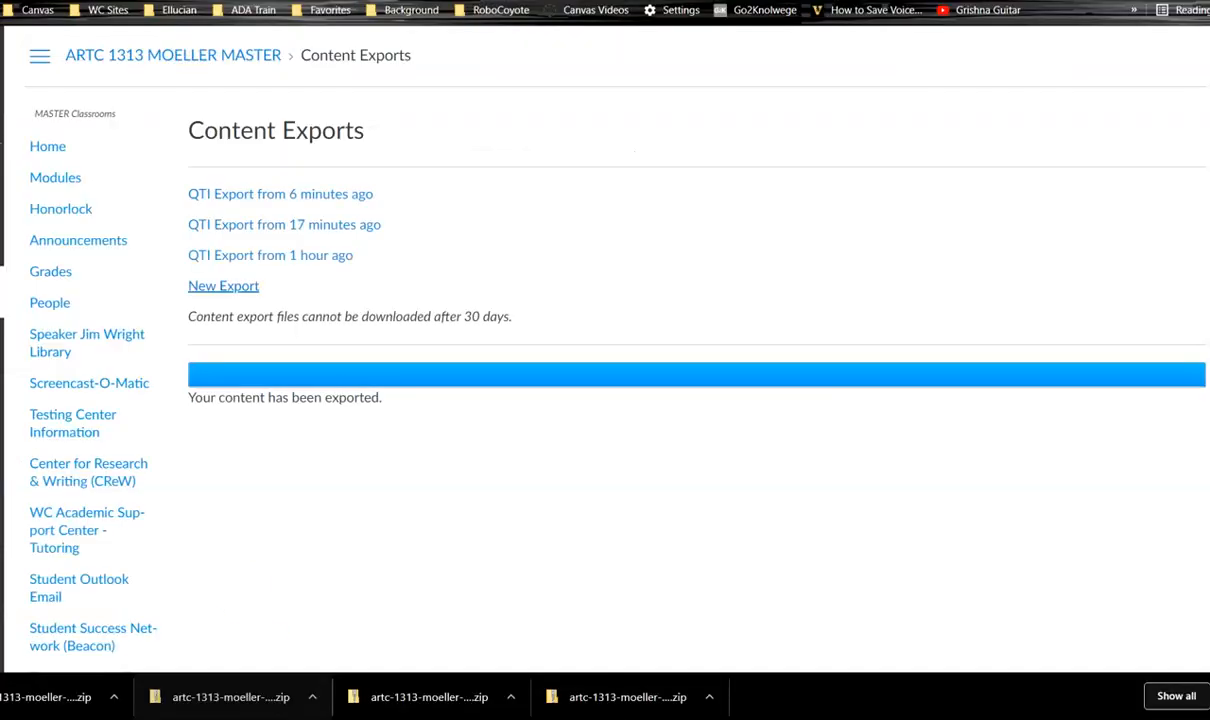
Switch back to the Canvas course's quizzes and create another quiz with the New Quizzes engine.
scroll(165, 497, "down", 3)
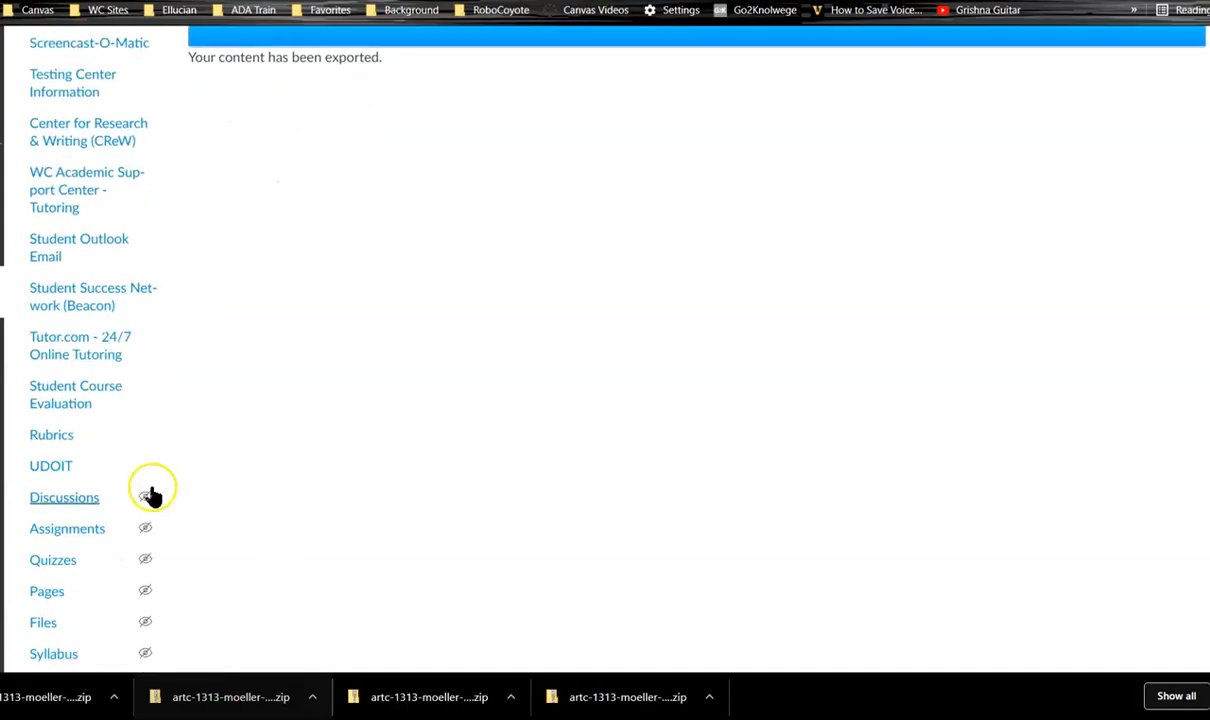
left_click(63, 572)
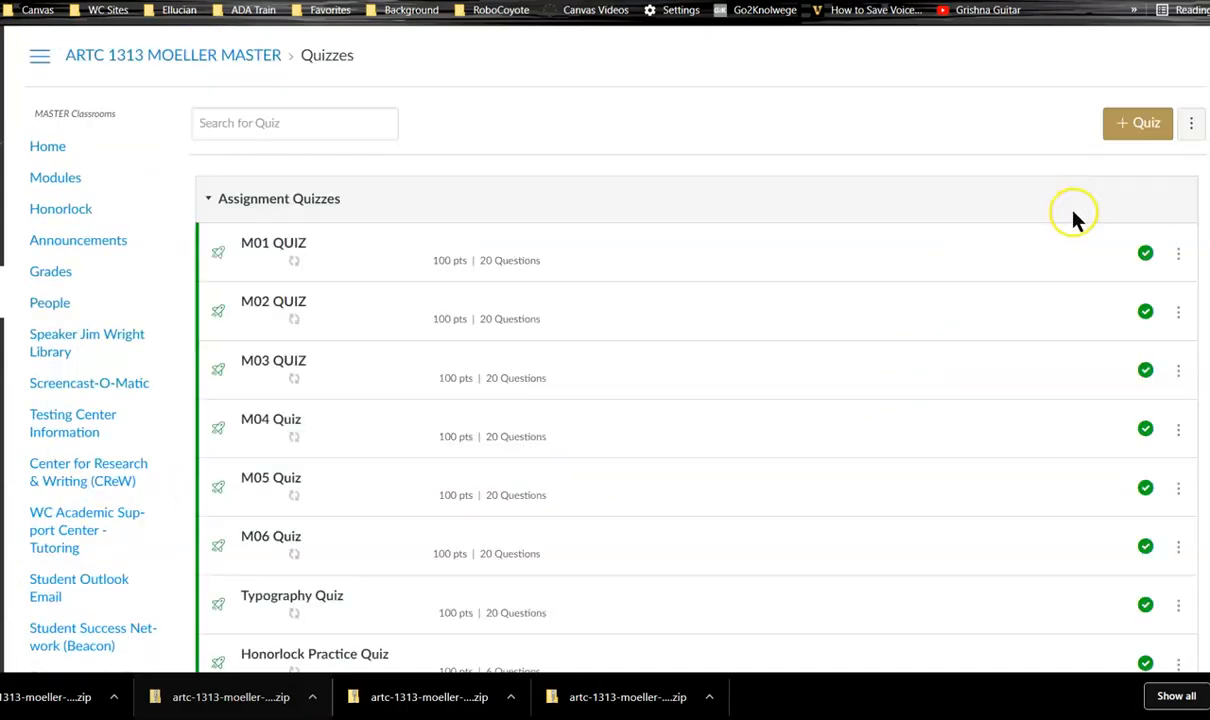
left_click(1130, 122)
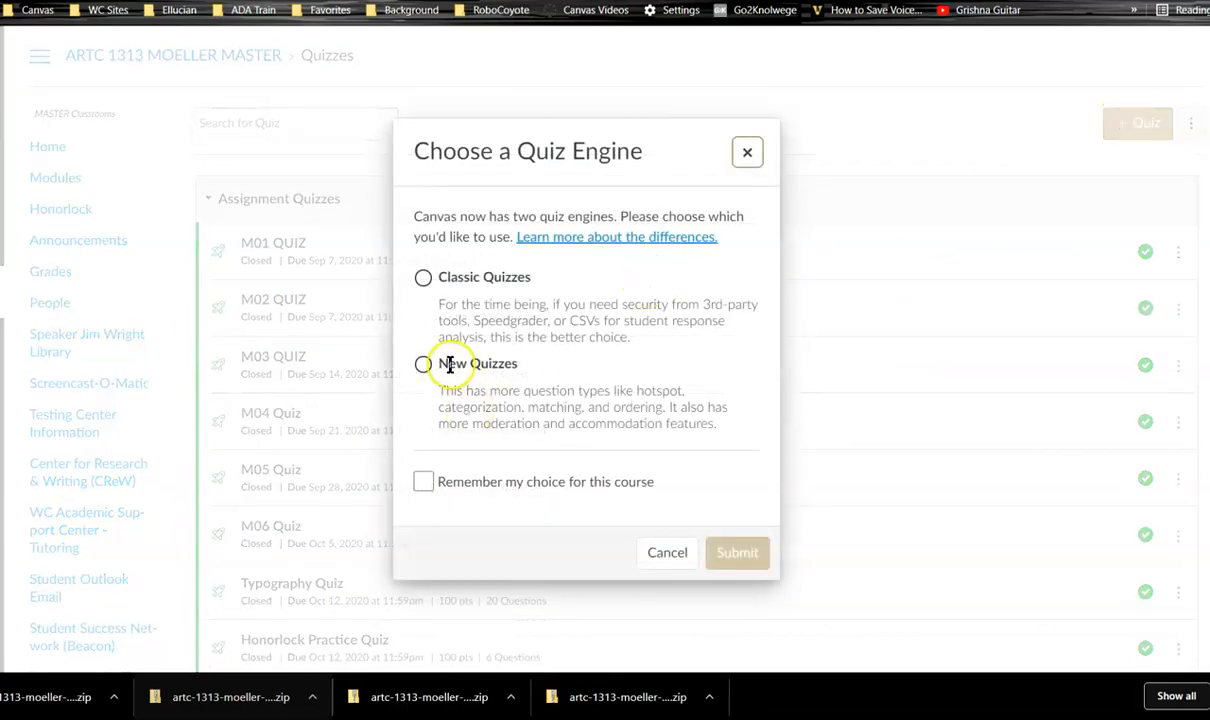
left_click(424, 366)
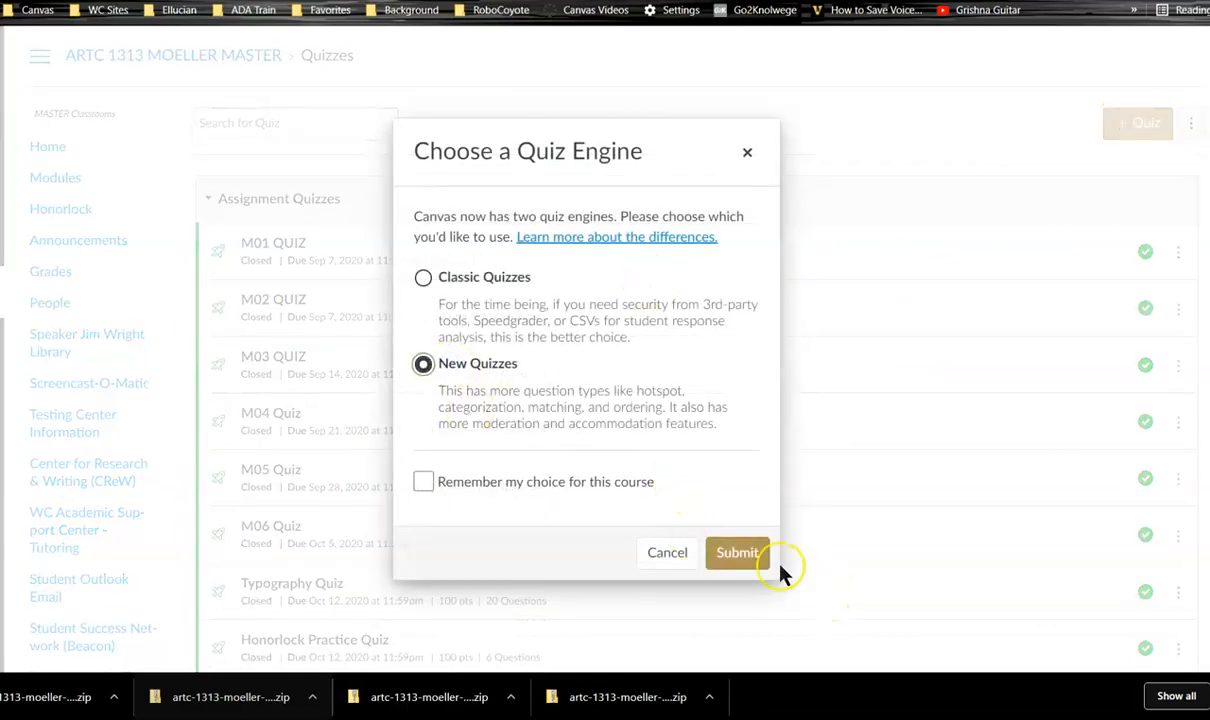
left_click(749, 560)
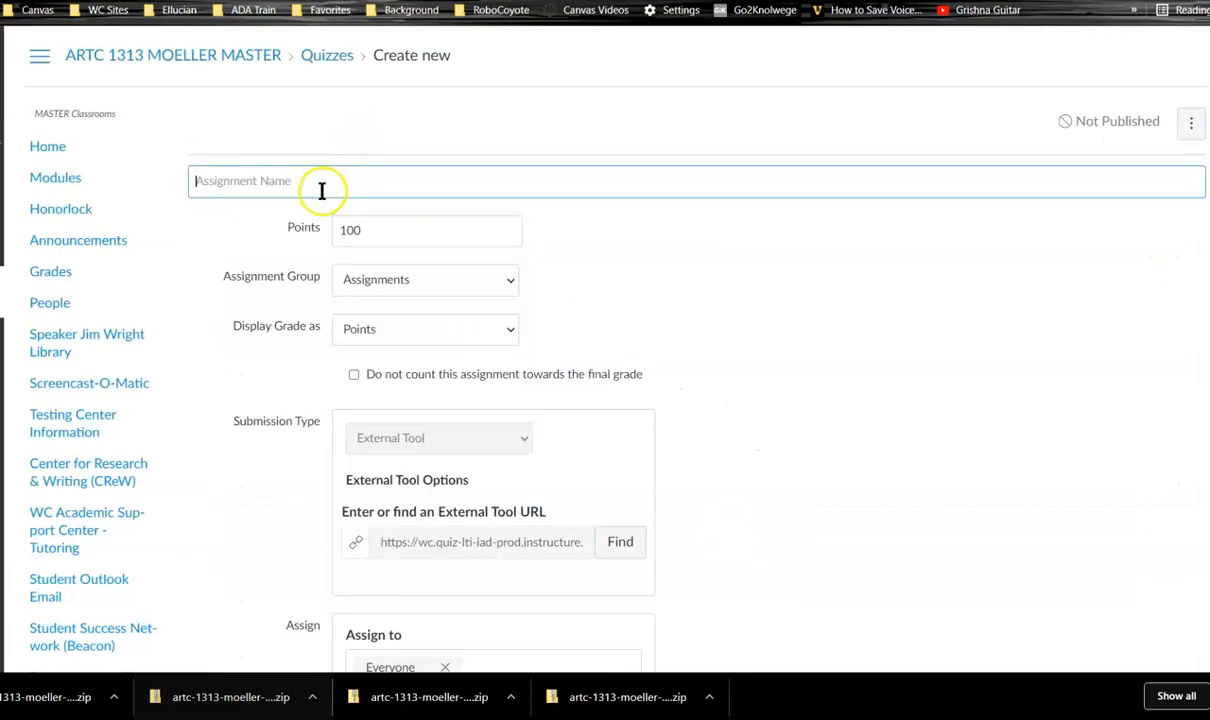
Name the new quiz "Mod 2 Quiz", keep it assigned to everyone, and open it for building.
type("Mod 2 Q")
left_click(598, 259)
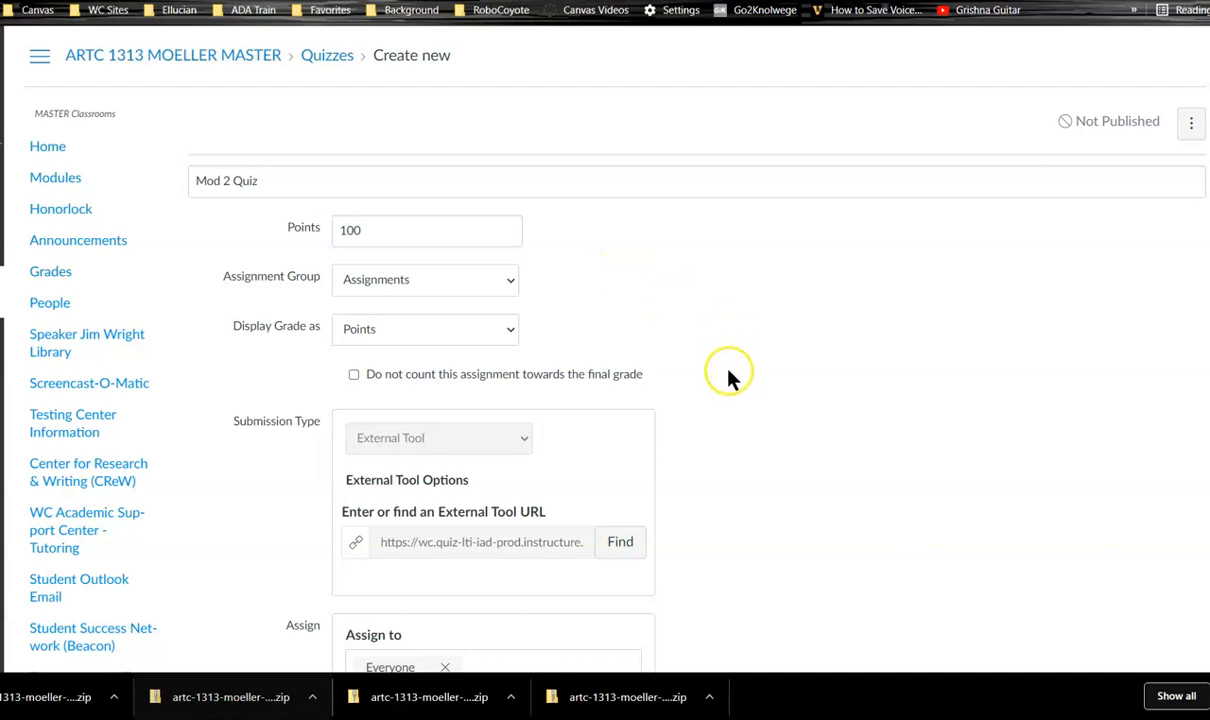
scroll(740, 390, "down", 6)
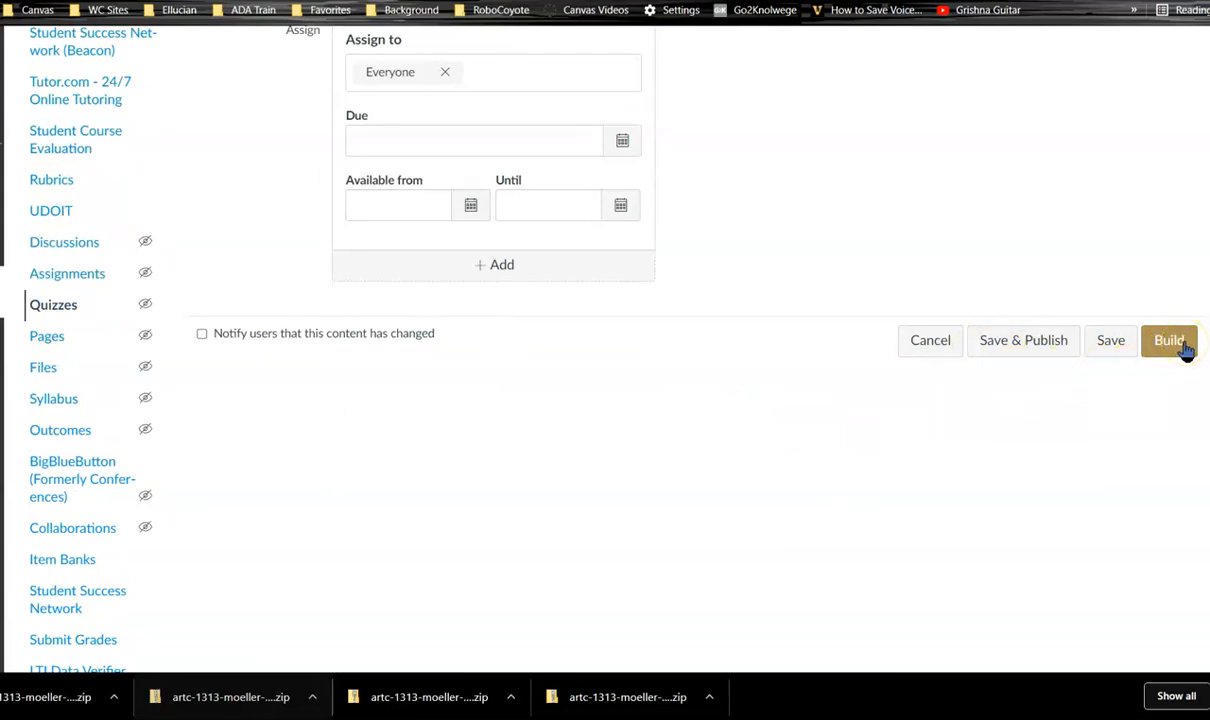
scroll(960, 325, "up", 3)
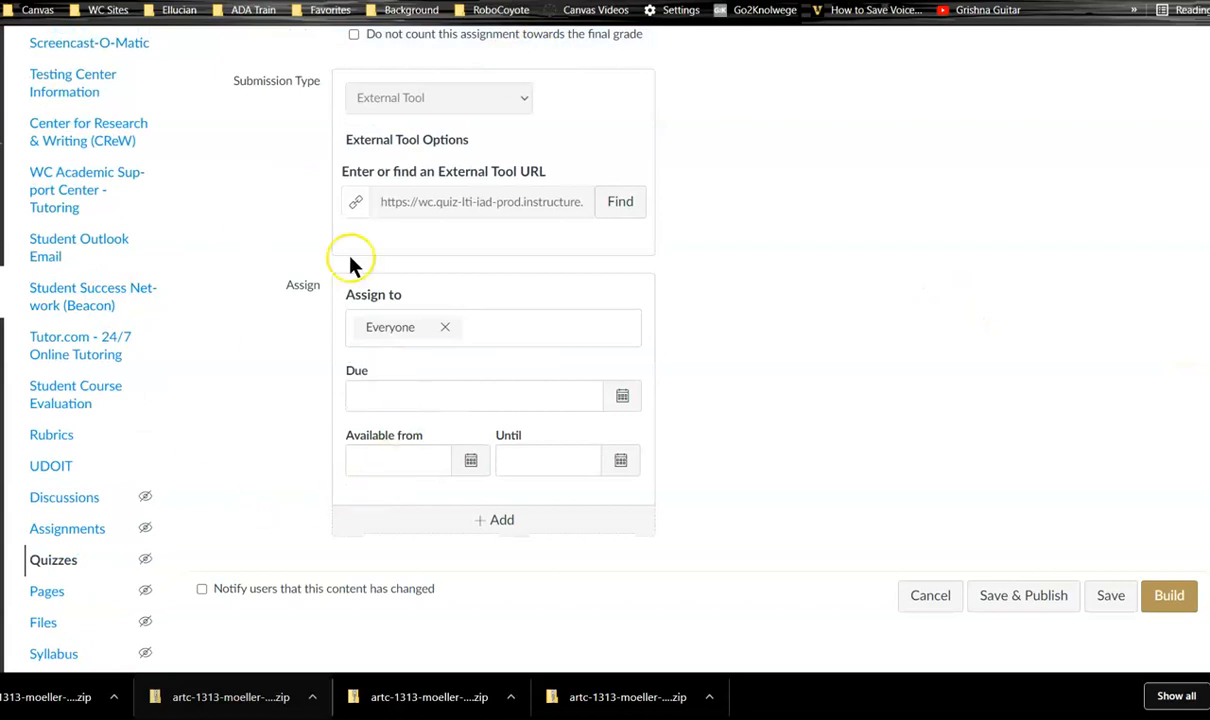
left_click(1167, 605)
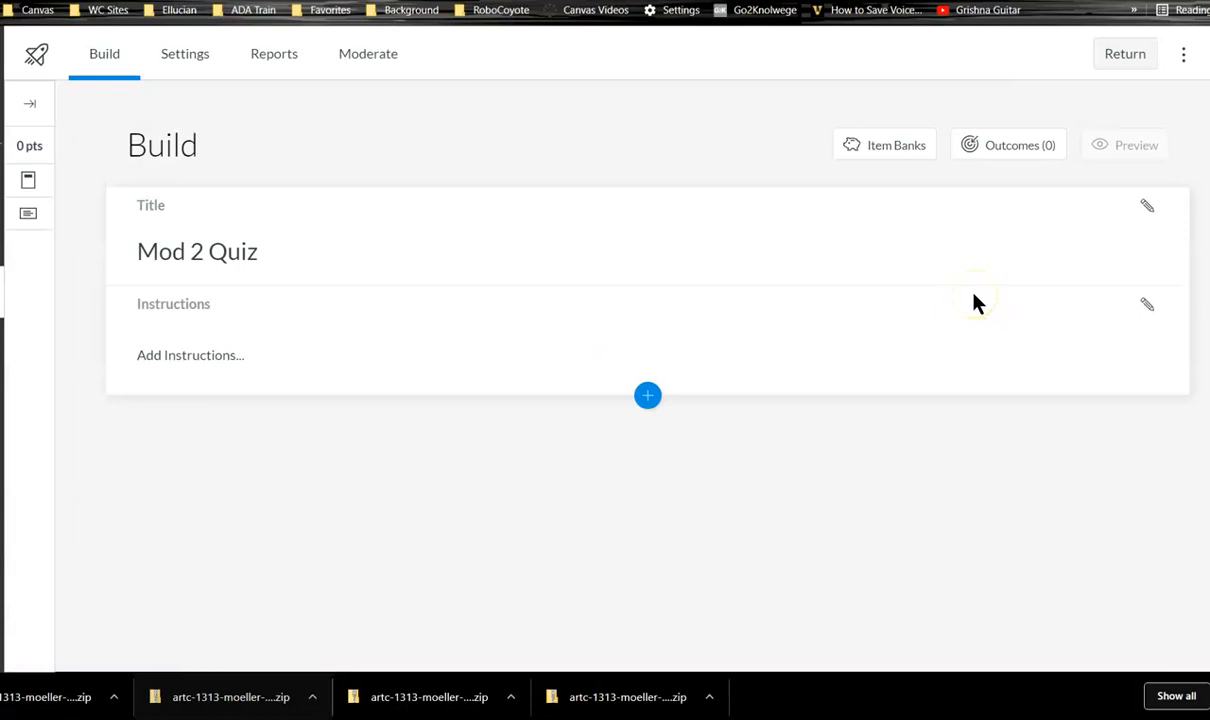
Create a new item bank named "ARTC 1313 Mod 2 ALL Questions" from the quiz's item bank management.
left_click(888, 165)
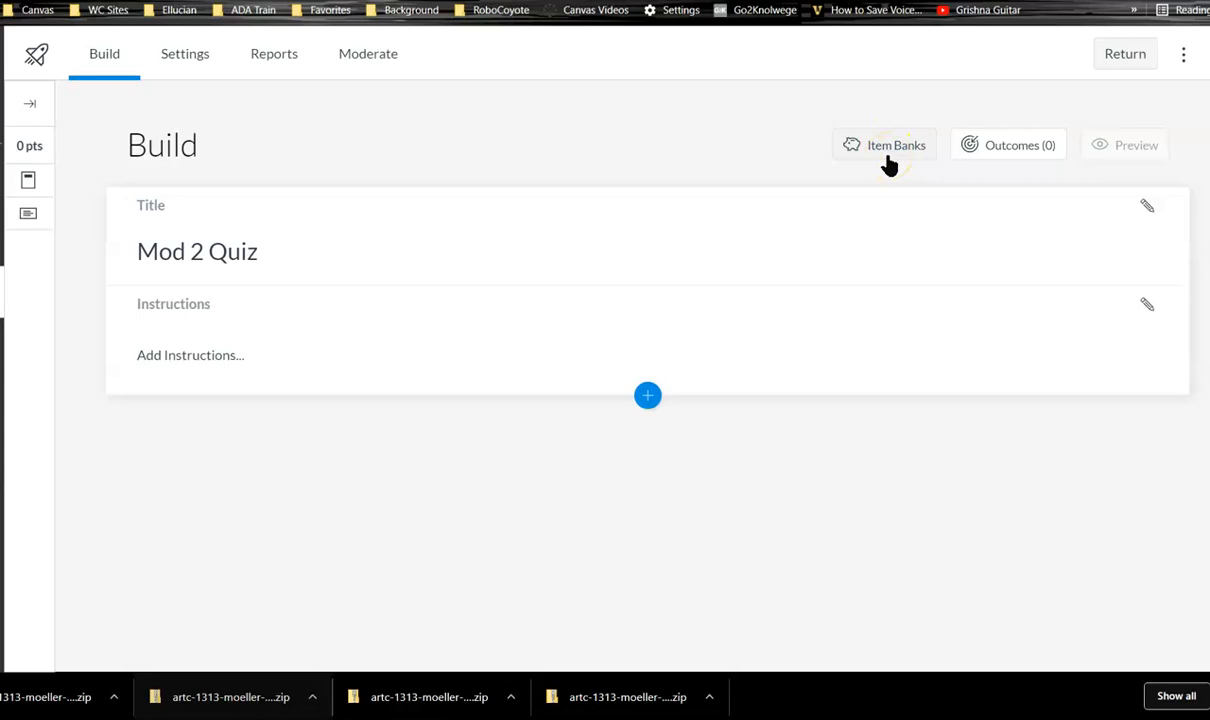
left_click(1186, 57)
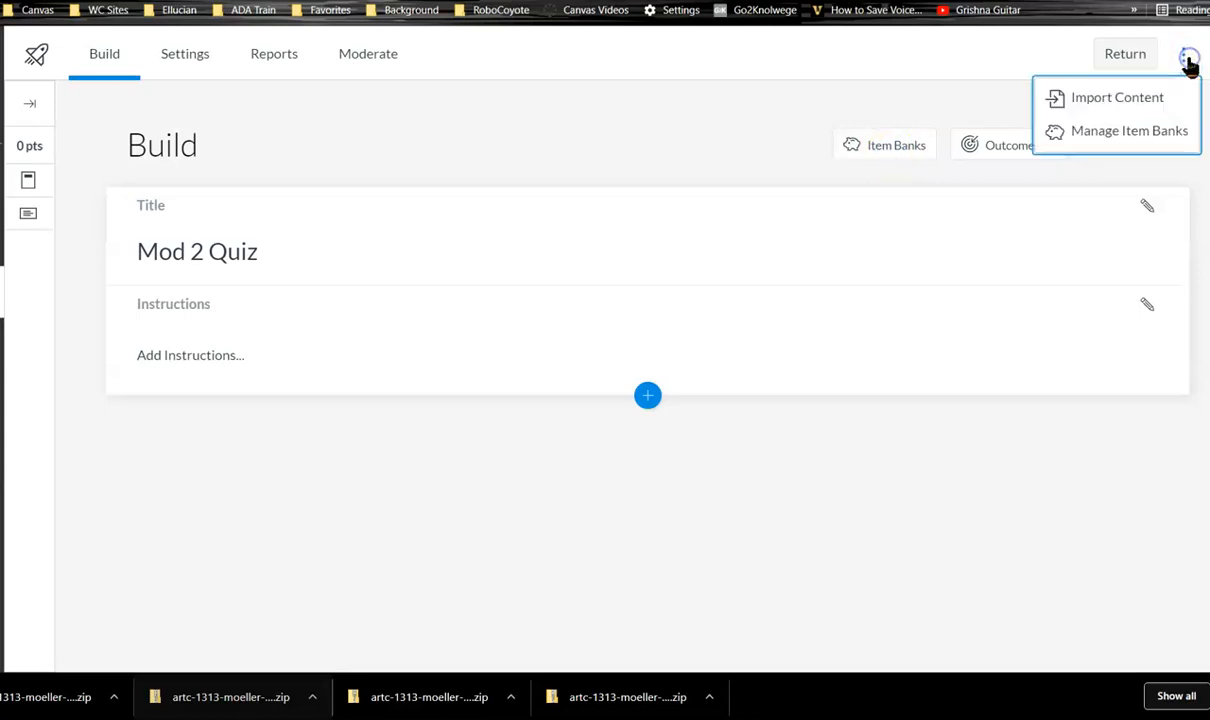
left_click(1129, 140)
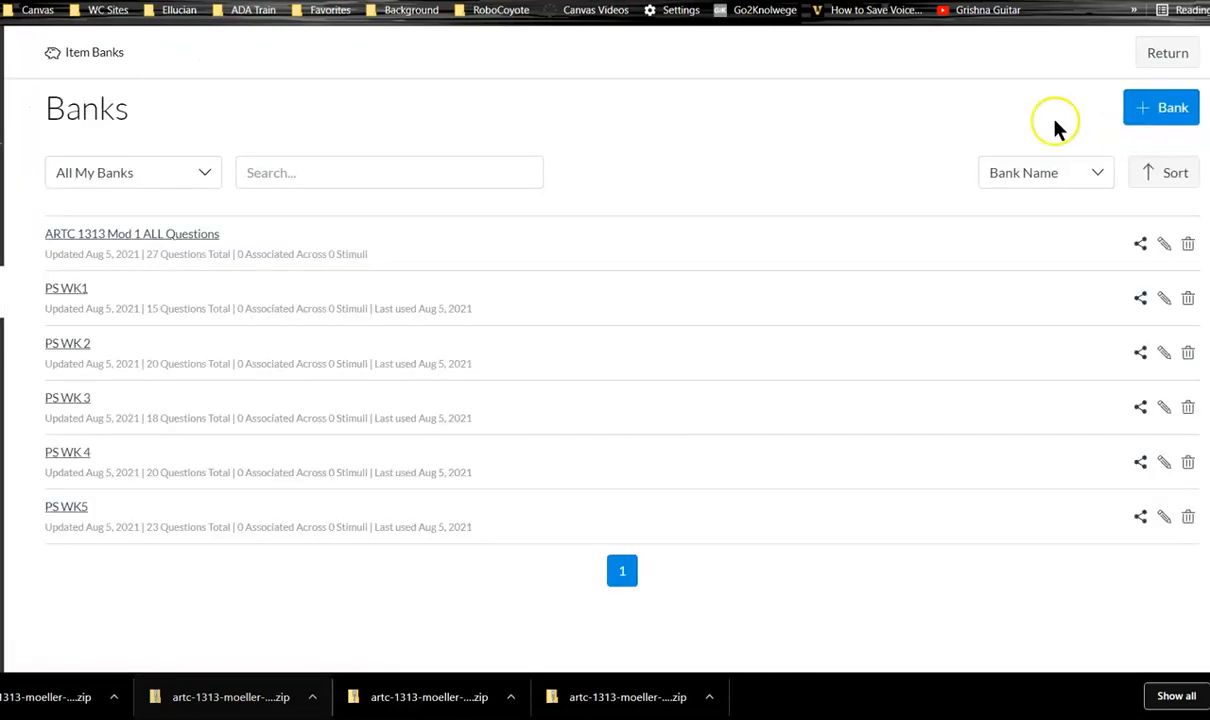
left_click(1186, 116)
left_click(608, 368)
type("ARTC 1313 Mod 2 ALL Questions")
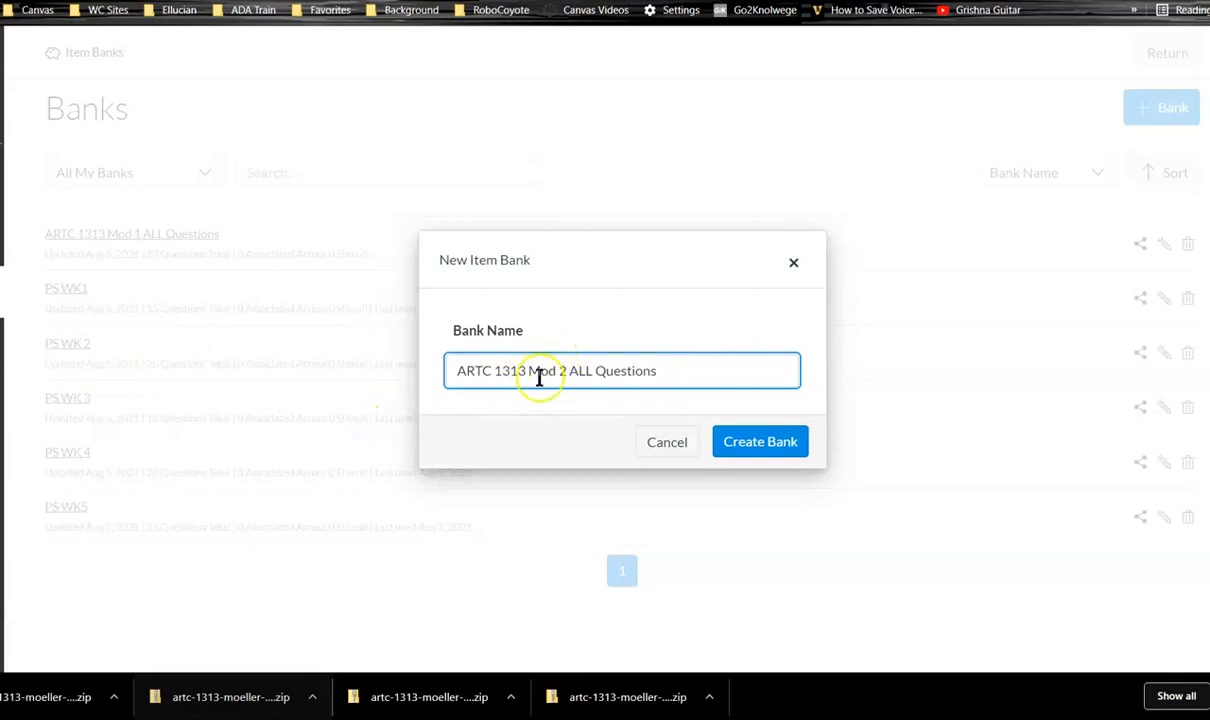
left_click(748, 450)
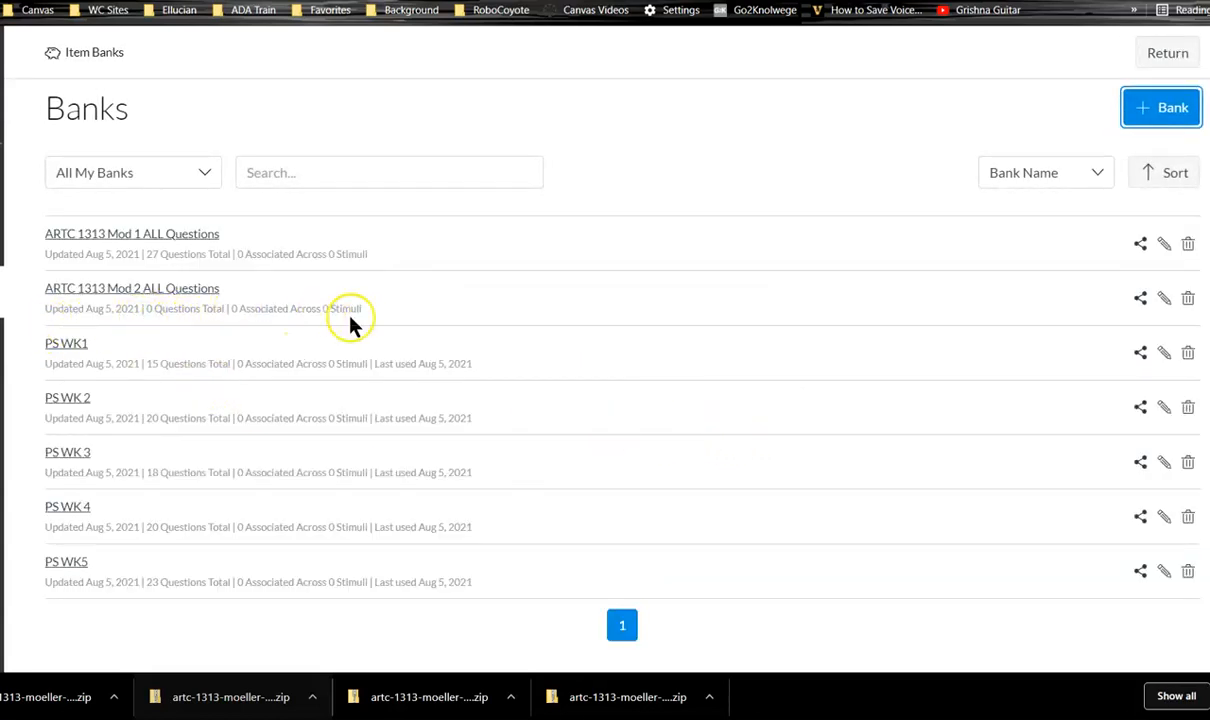
Import the exported file "ARTC 1313 Mod 2 ALL Questions.zip" into the ARTC 1313 Mod 2 ALL Questions item bank.
left_click(1164, 299)
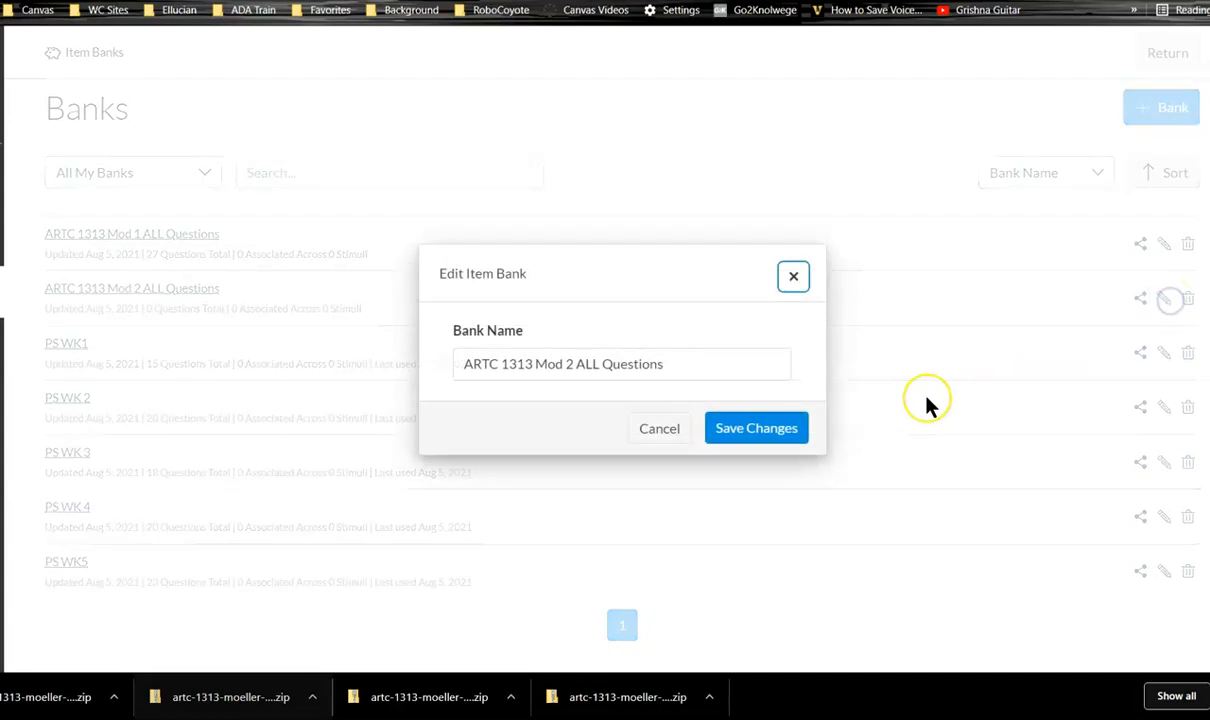
left_click(651, 432)
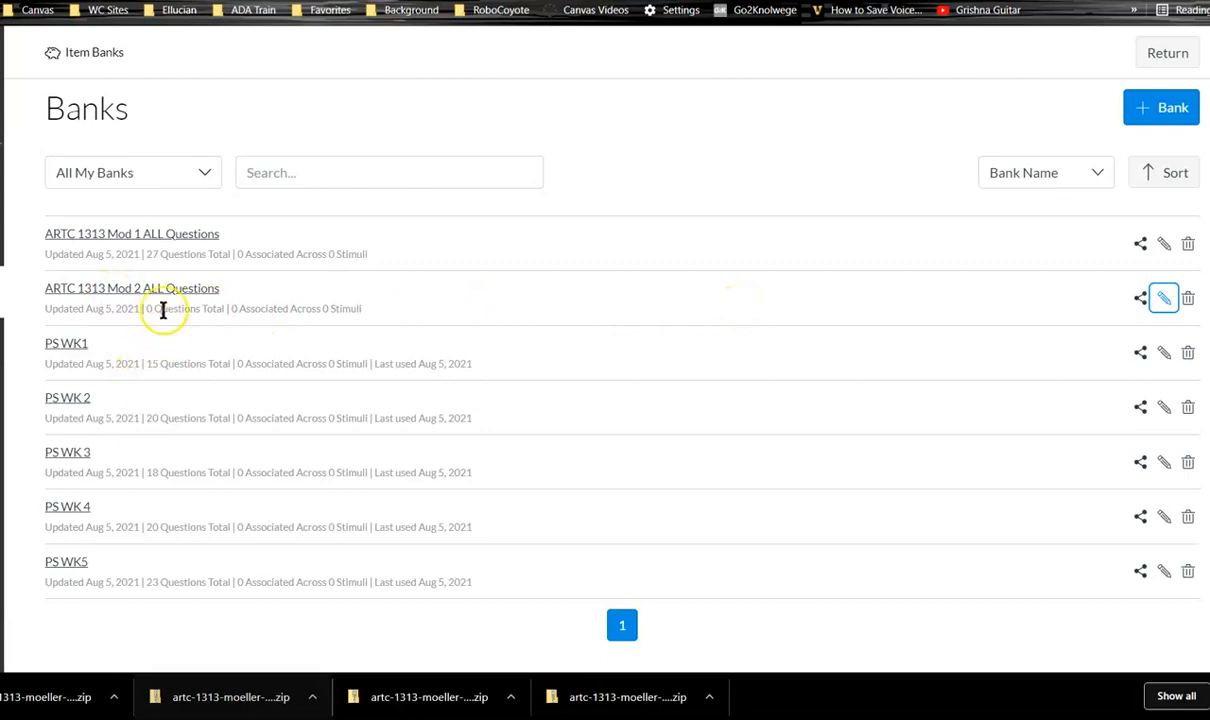
left_click(110, 288)
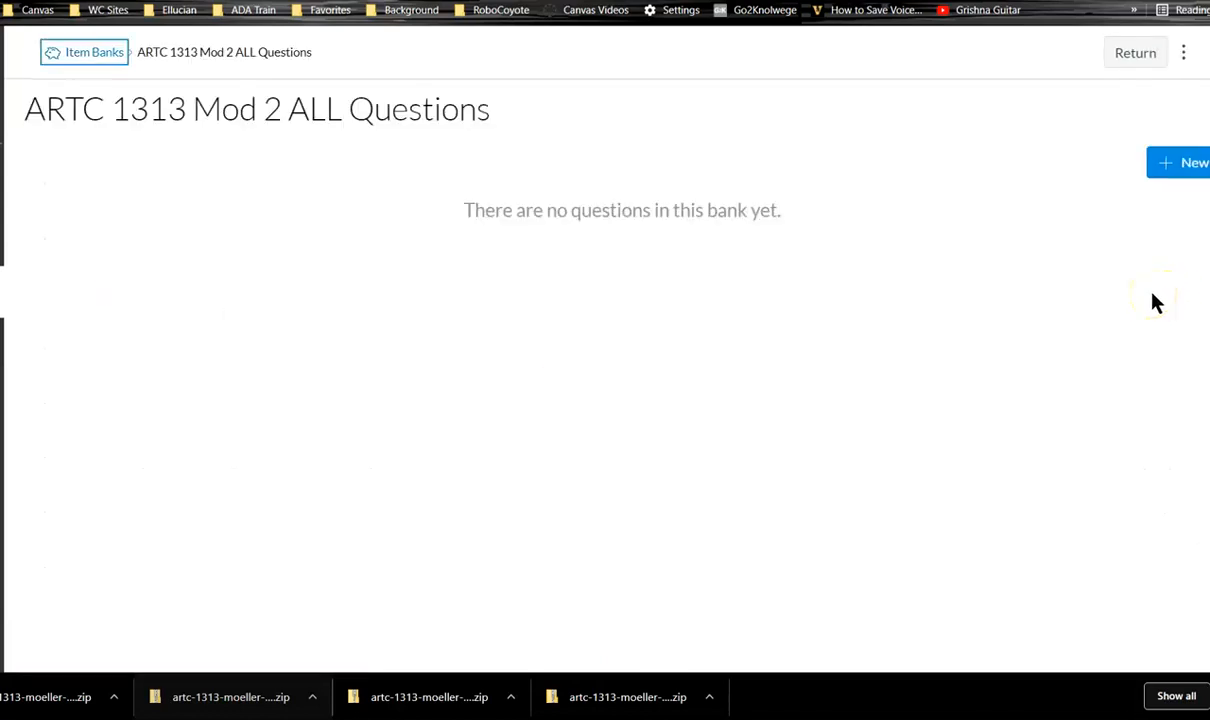
left_click(1188, 56)
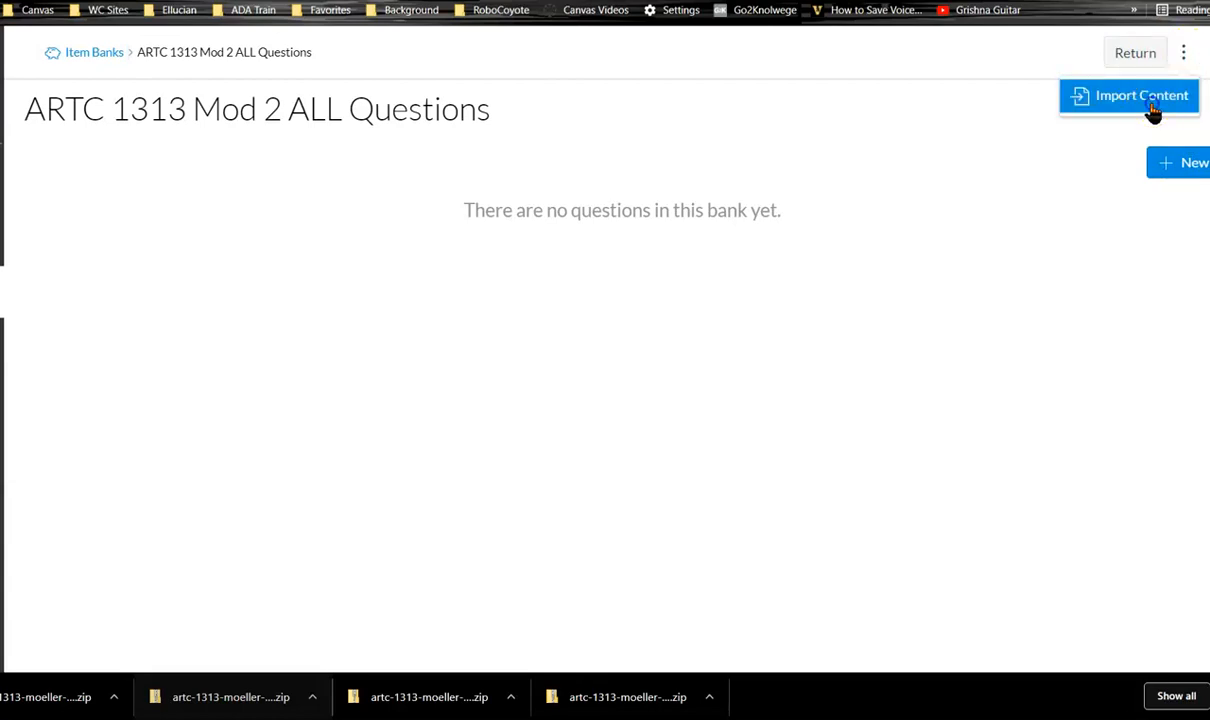
left_click(1153, 108)
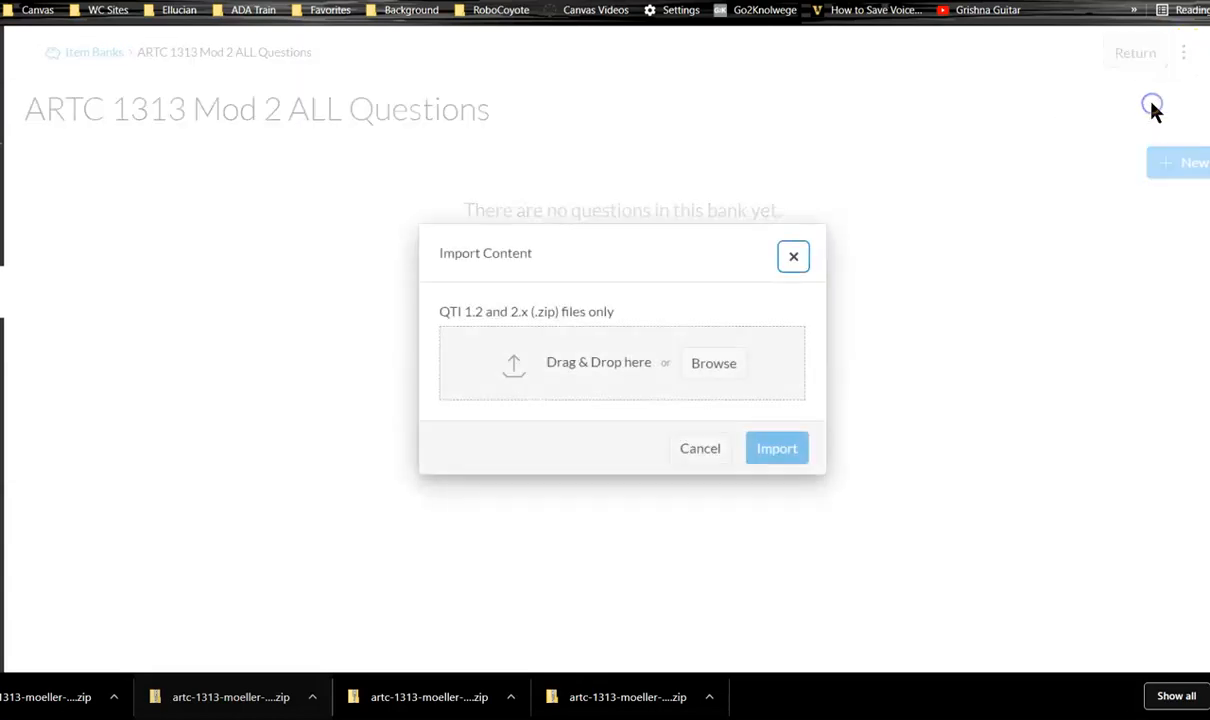
left_click(725, 366)
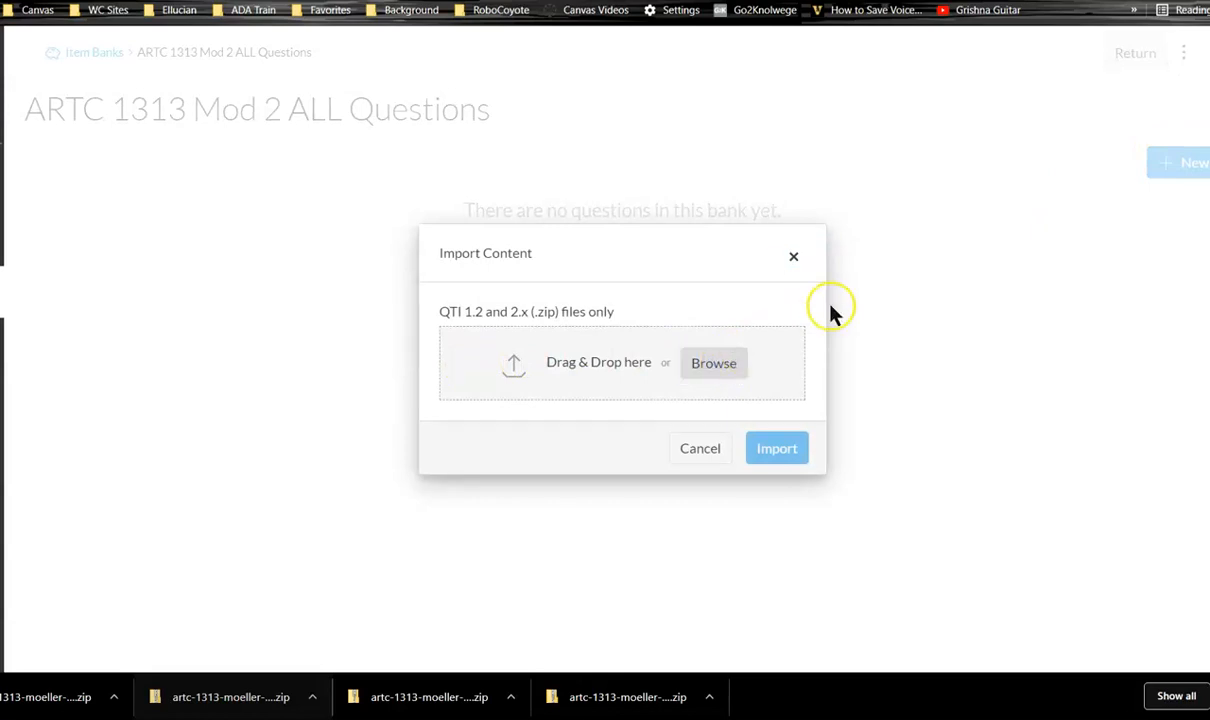
left_click(184, 95)
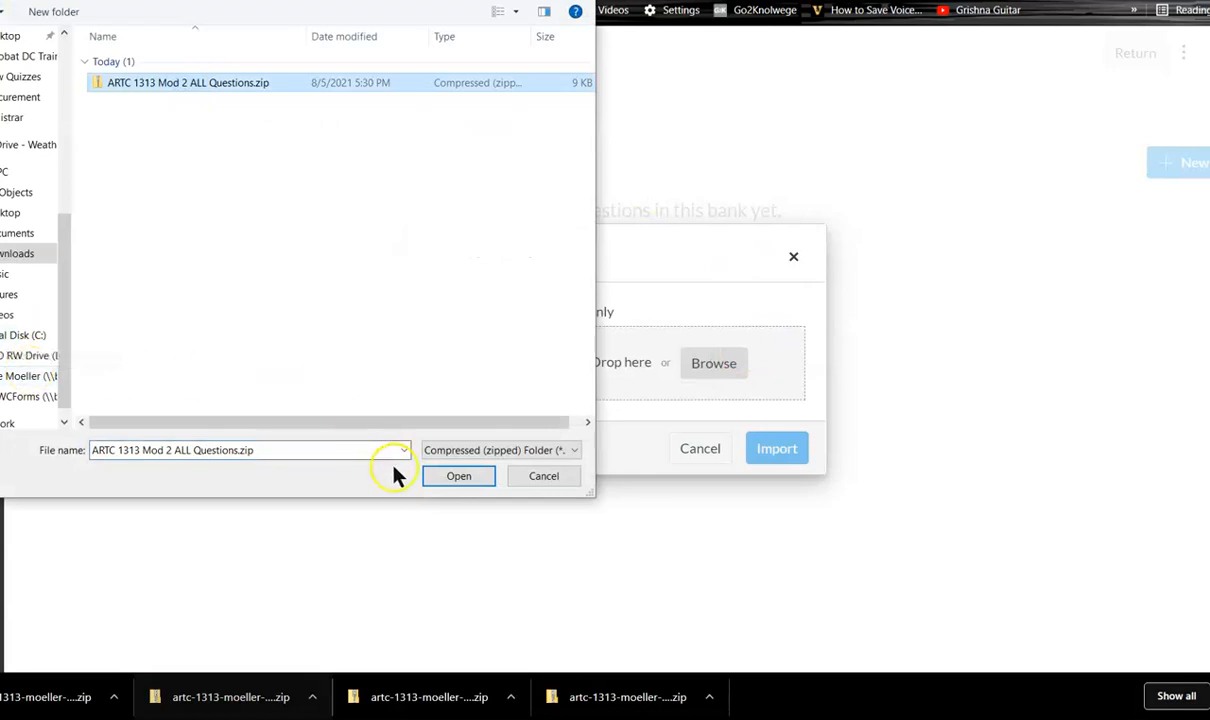
left_click(467, 480)
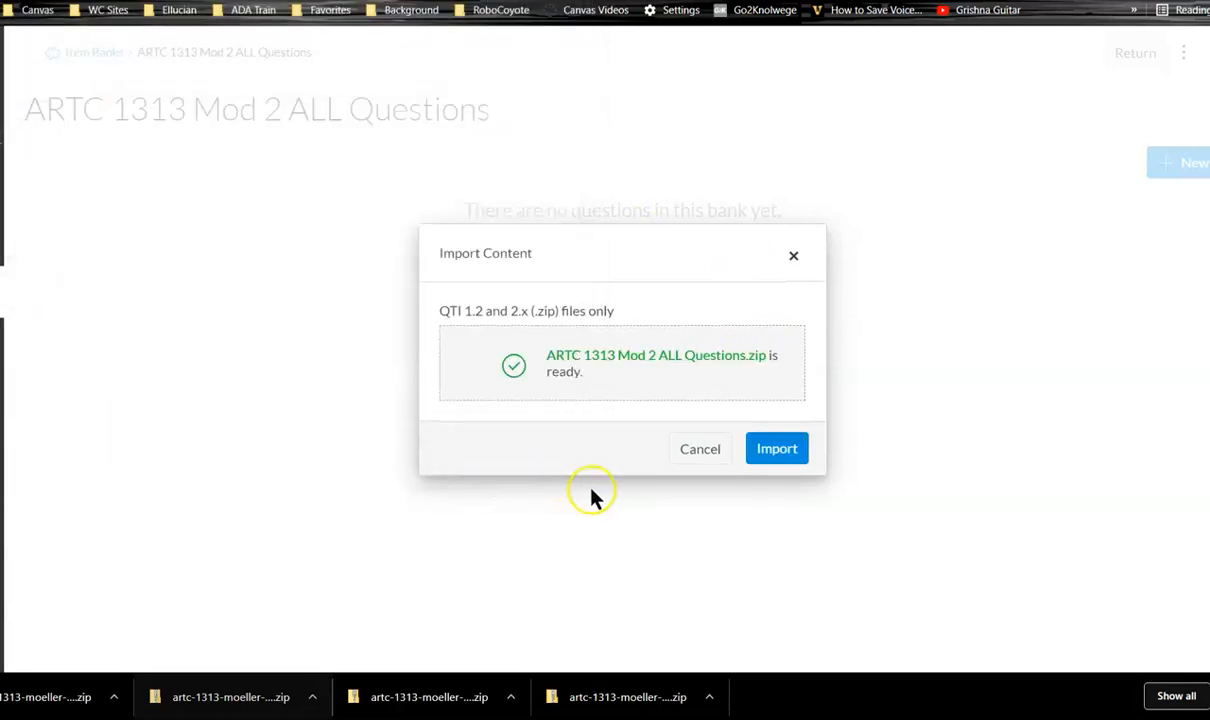
left_click(781, 460)
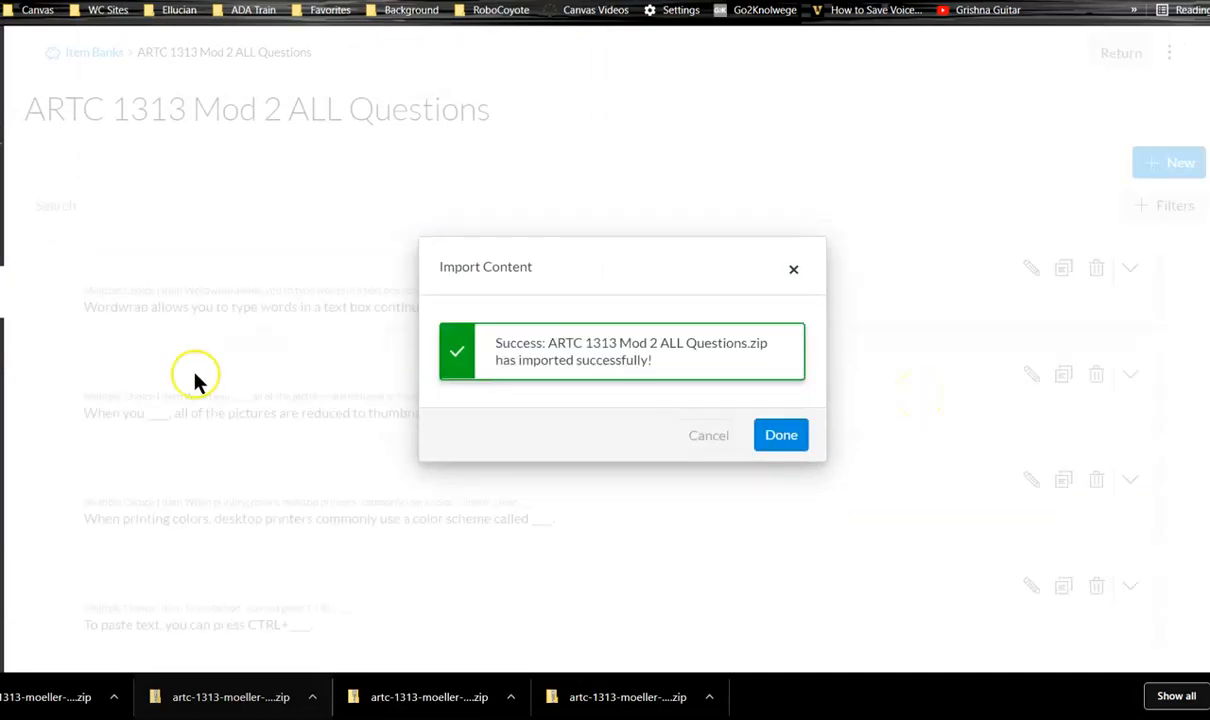
left_click(781, 437)
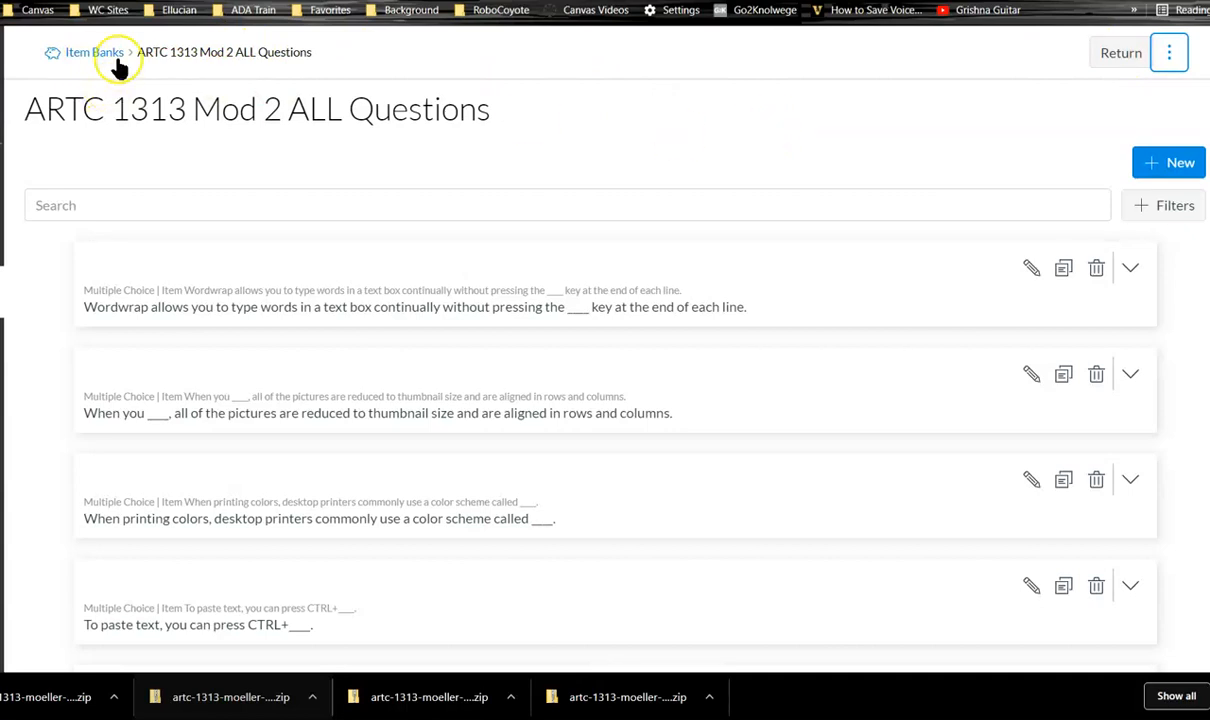
Return to building Mod 2 Quiz and add all questions from the ARTC 1313 Mod 2 ALL Questions bank.
left_click(1128, 60)
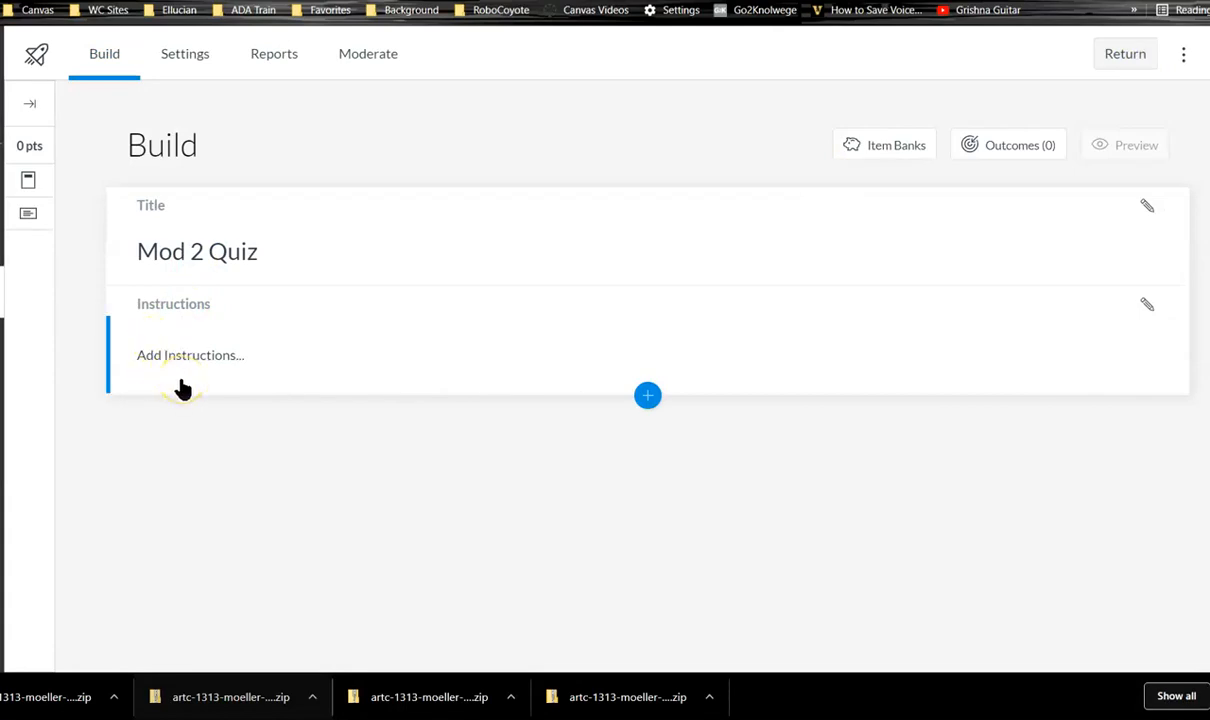
left_click(884, 150)
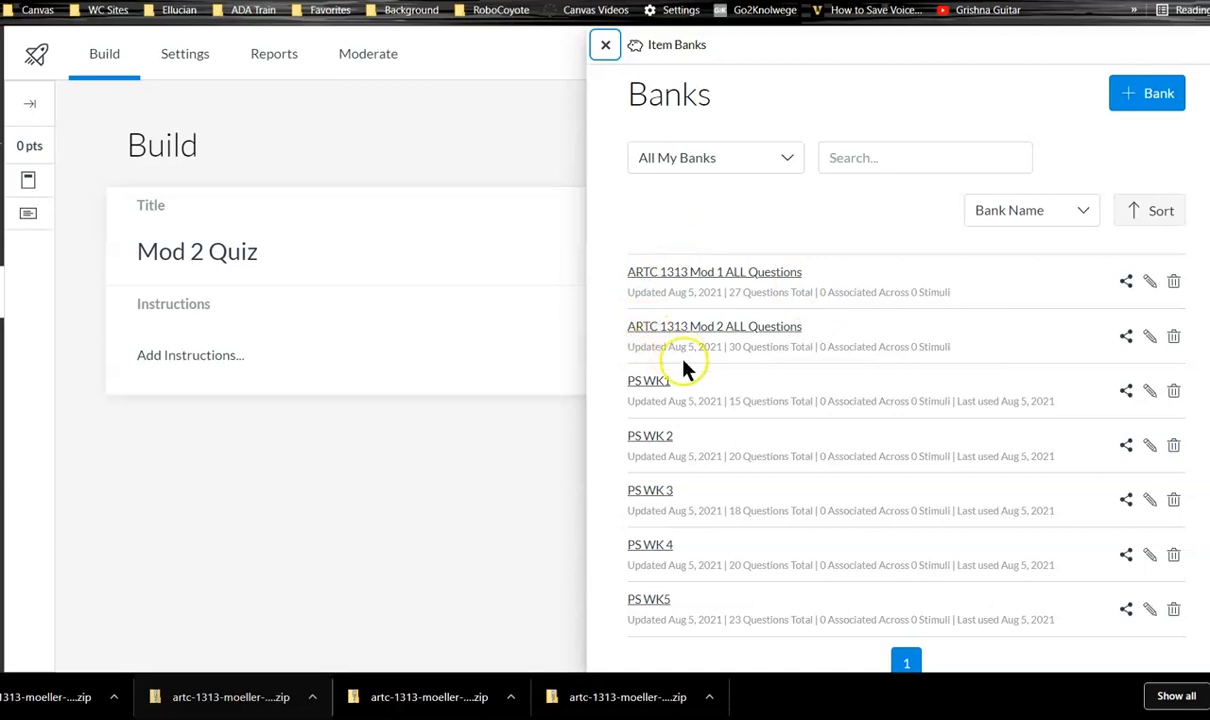
left_click(757, 330)
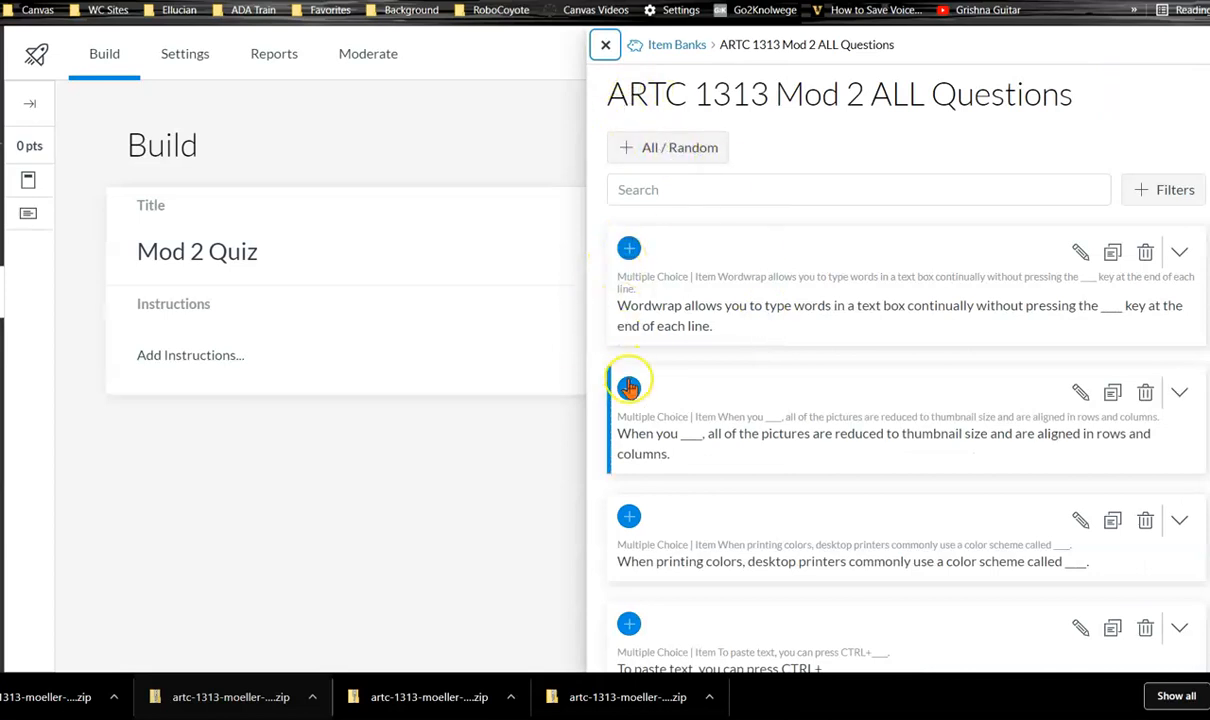
scroll(624, 580, "down", 3)
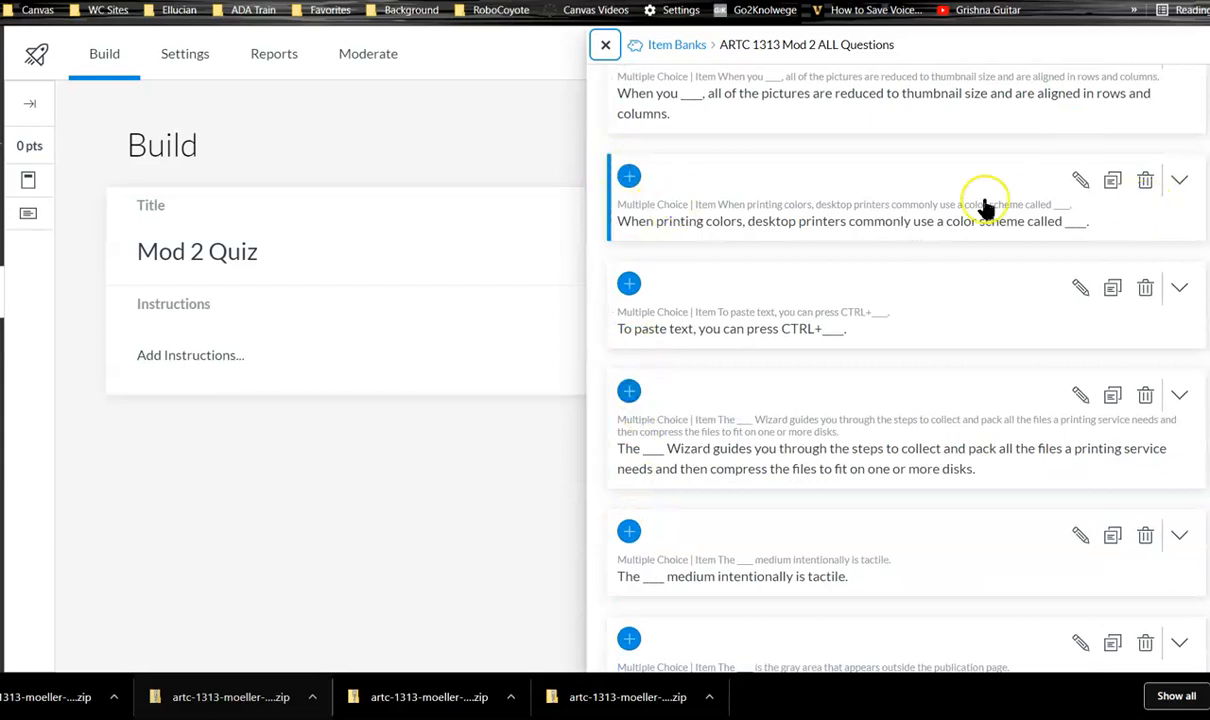
scroll(900, 203, "up", 3)
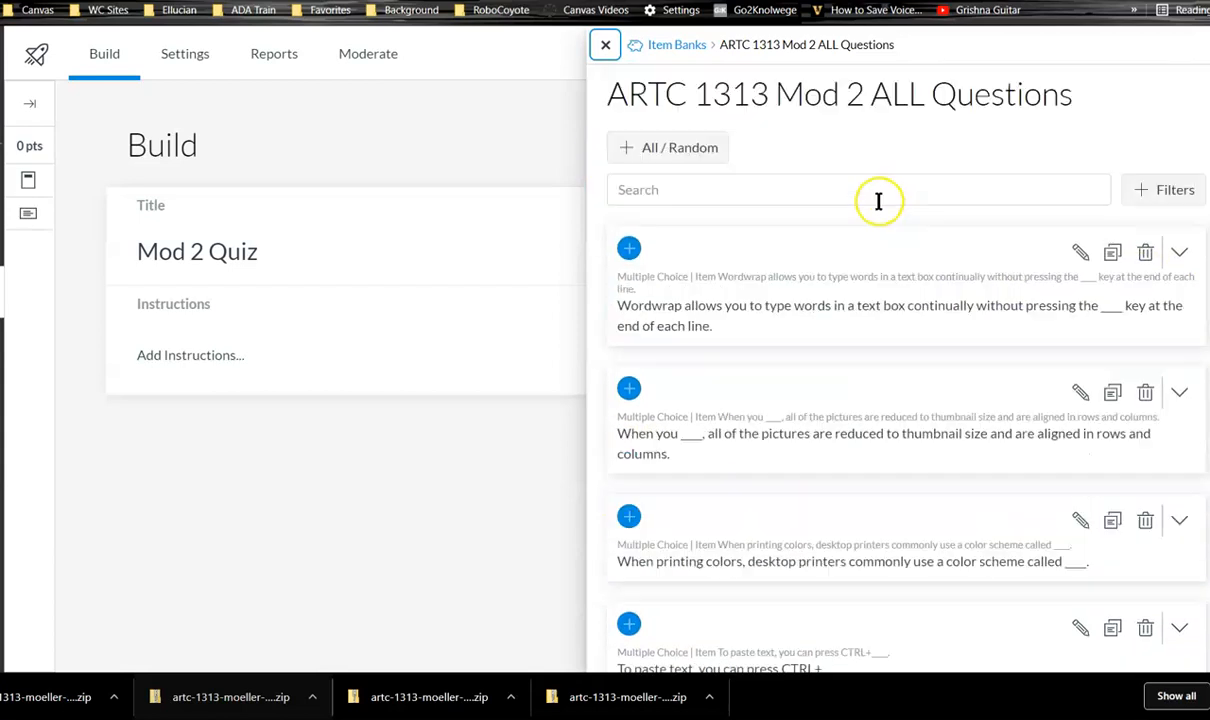
left_click(662, 150)
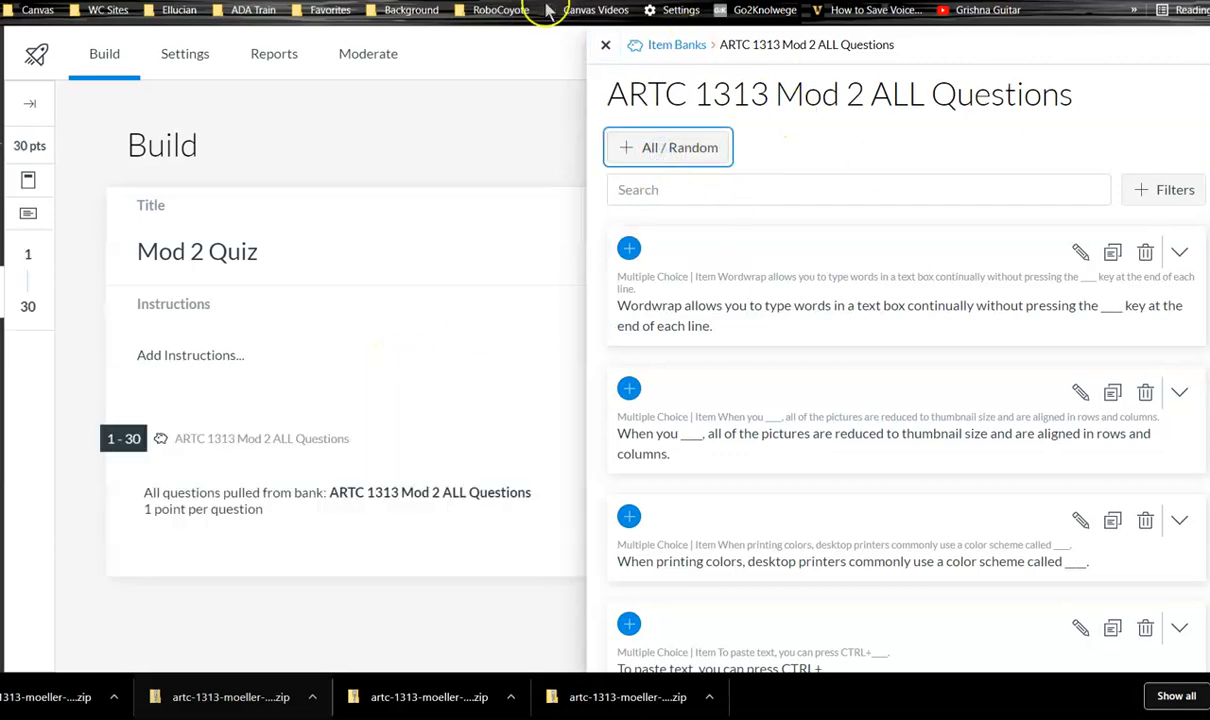
left_click(603, 46)
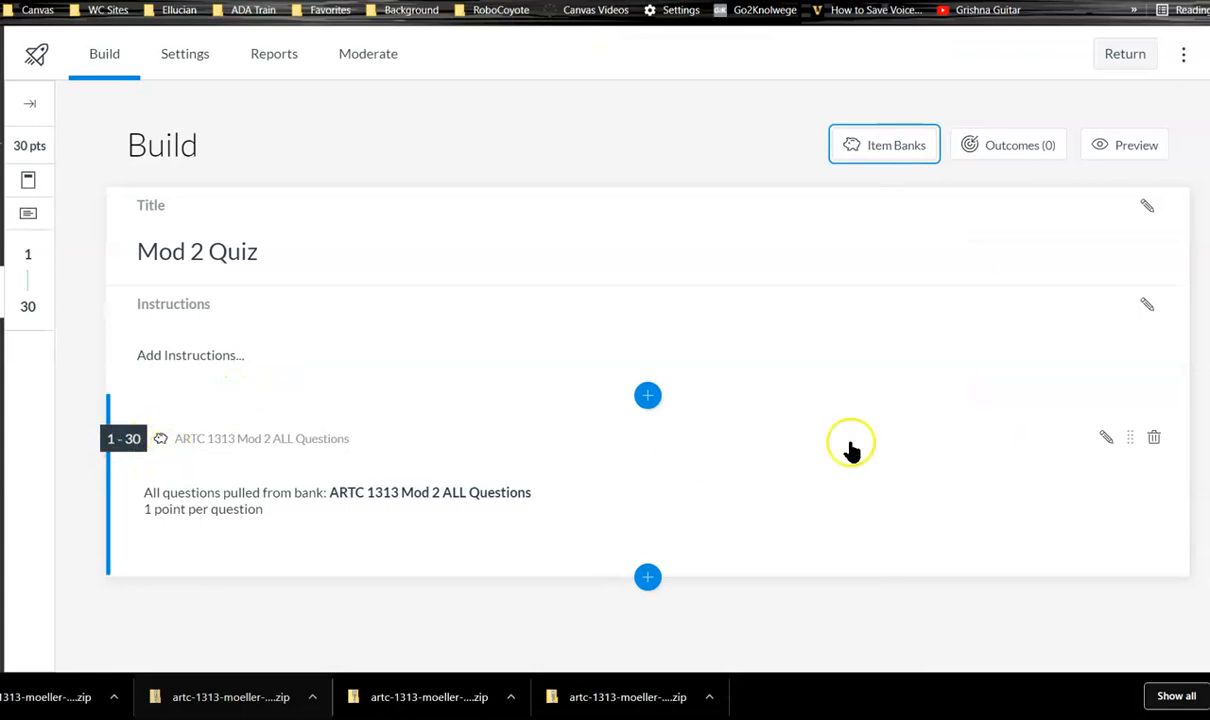
Set the quiz's bank question group to randomly select 20 questions.
left_click(1105, 440)
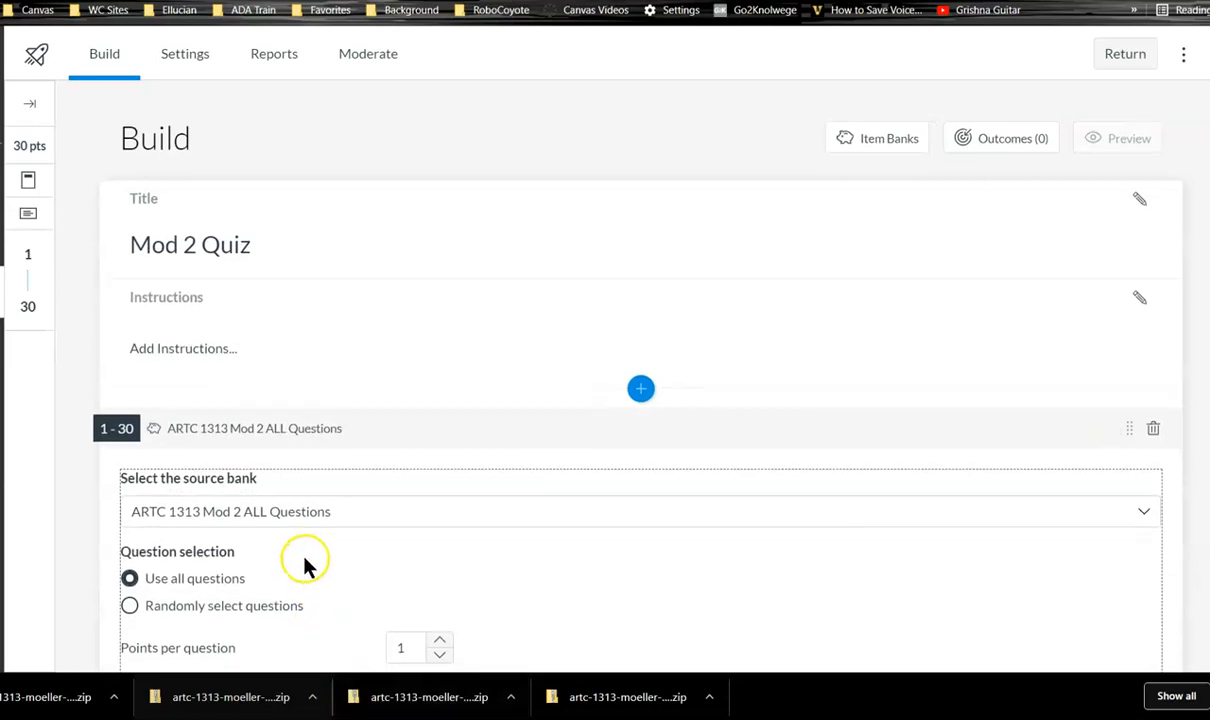
scroll(128, 497, "down", 1)
left_click(129, 497)
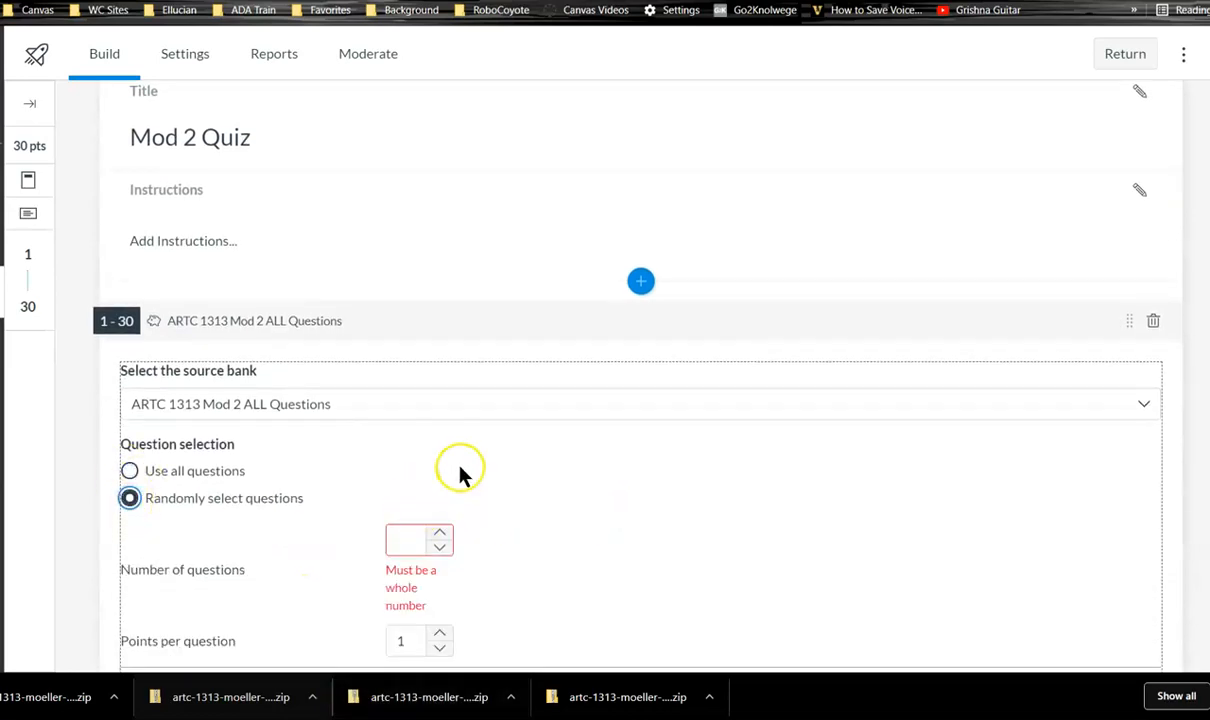
scroll(450, 470, "down", 1)
left_click(411, 442)
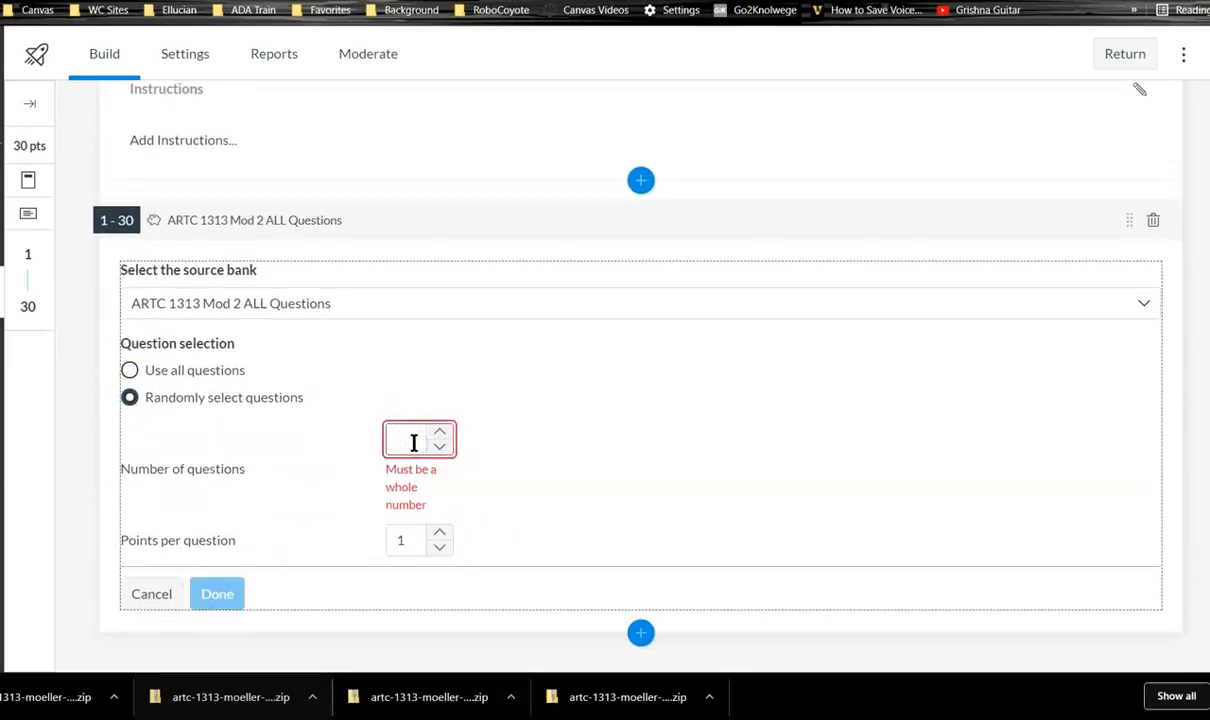
type("20")
left_click(220, 594)
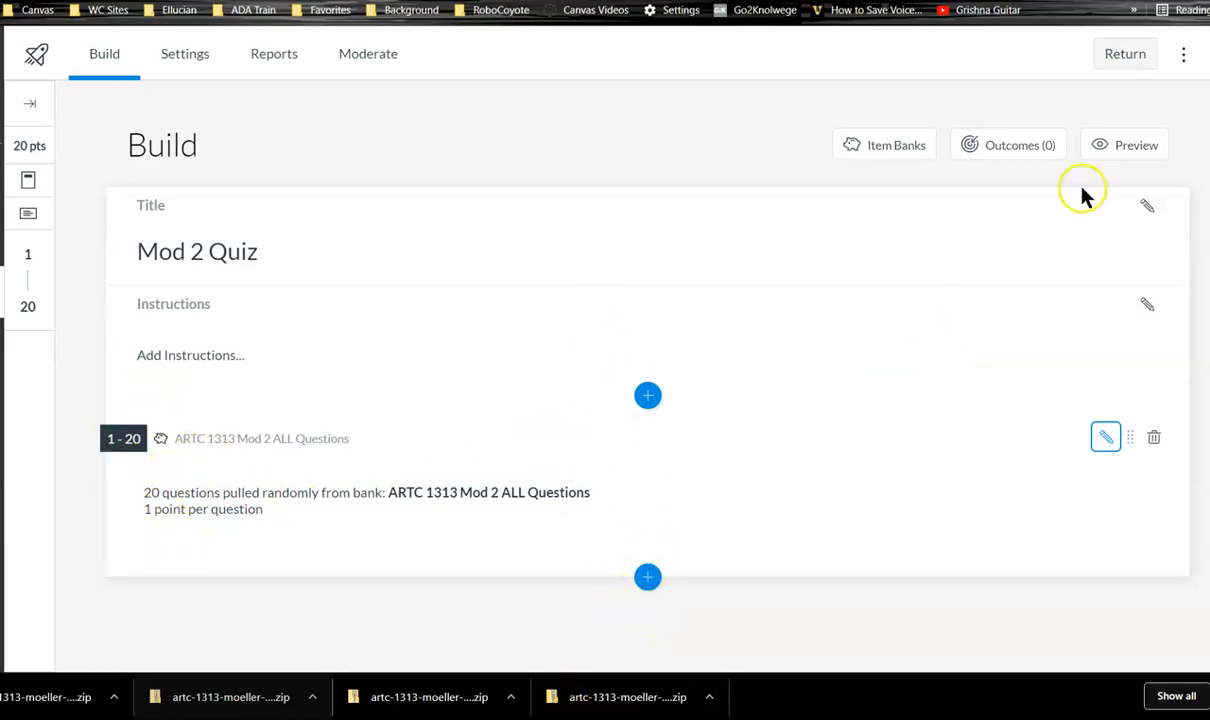
Return to the course's quiz list, find the unpublished Mod 2 Quiz, and reopen it for building.
left_click(1121, 58)
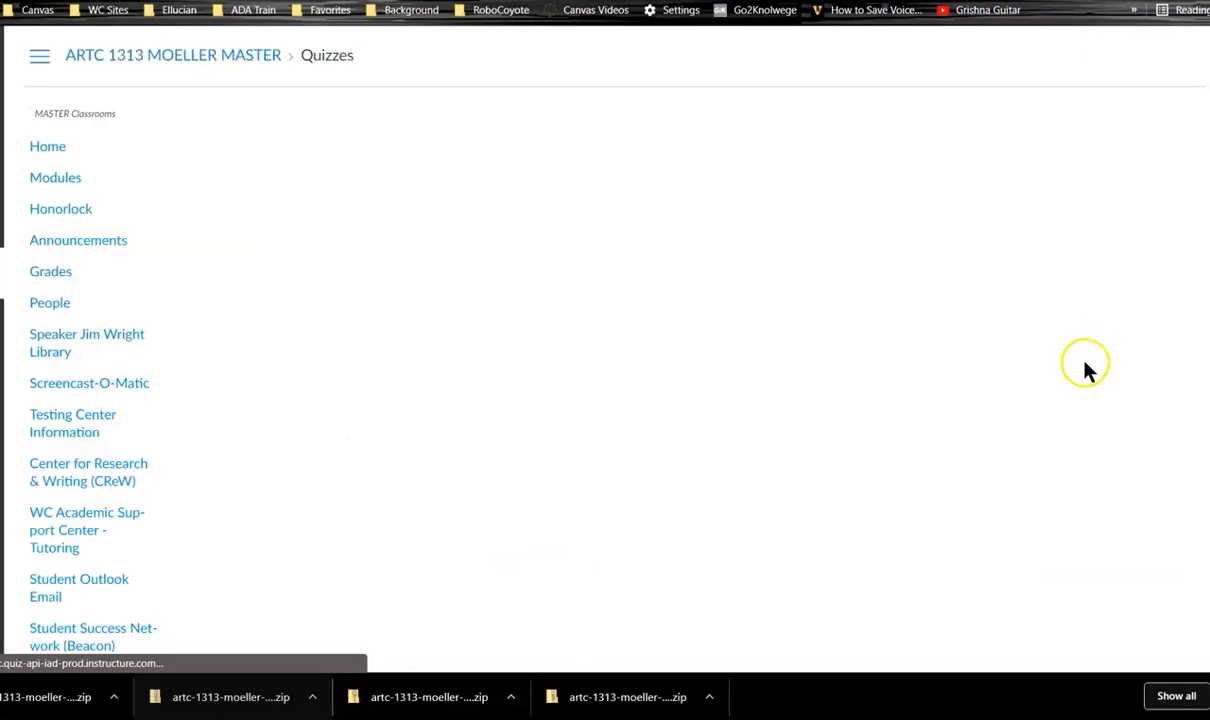
scroll(1070, 383, "down", 1)
scroll(1063, 388, "down", 6)
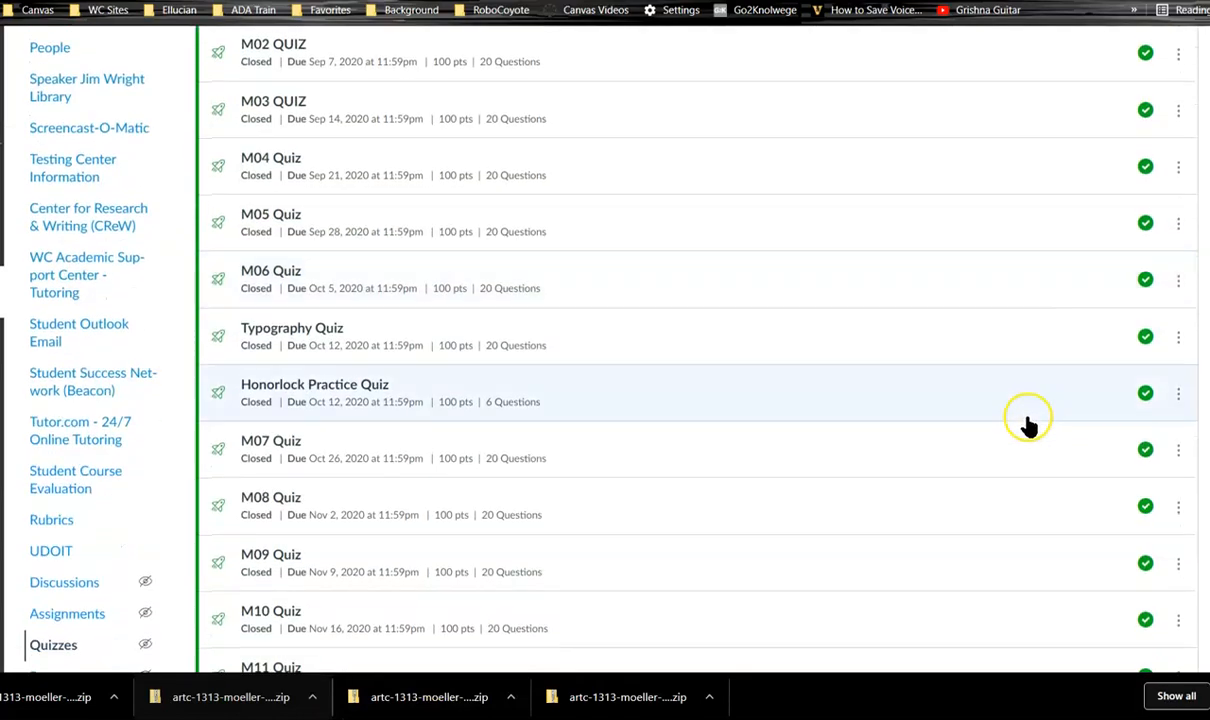
scroll(1028, 425, "down", 1)
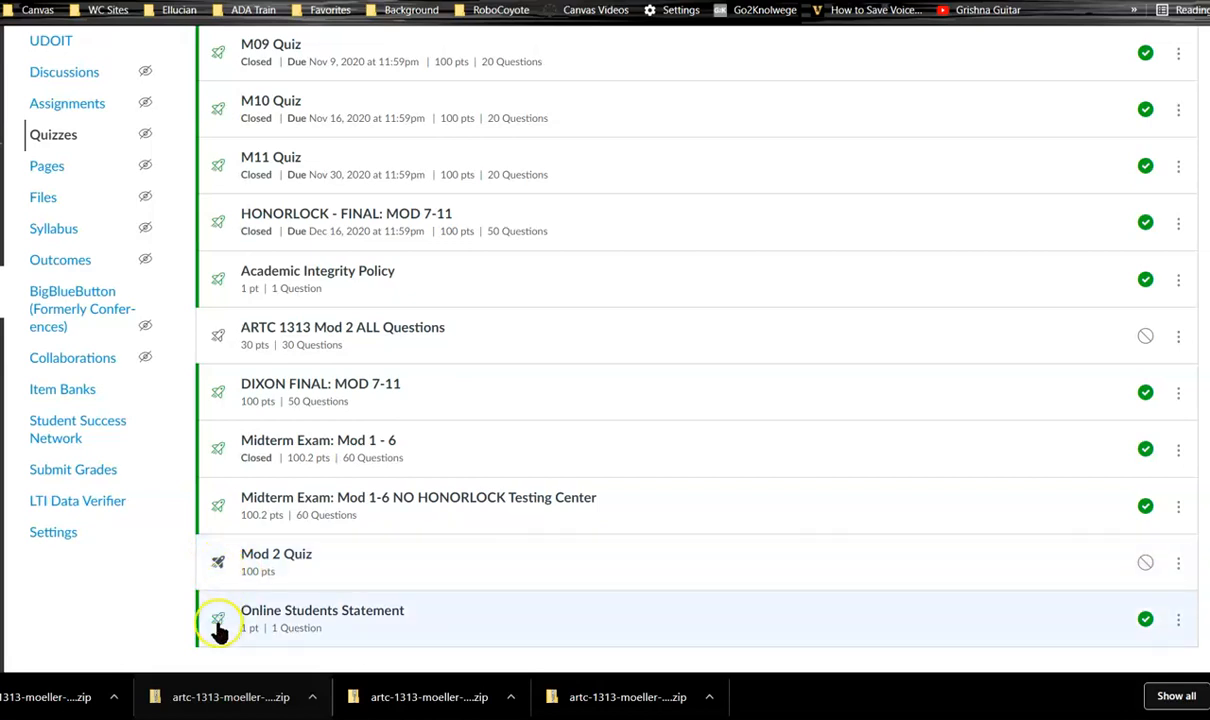
left_click(305, 557)
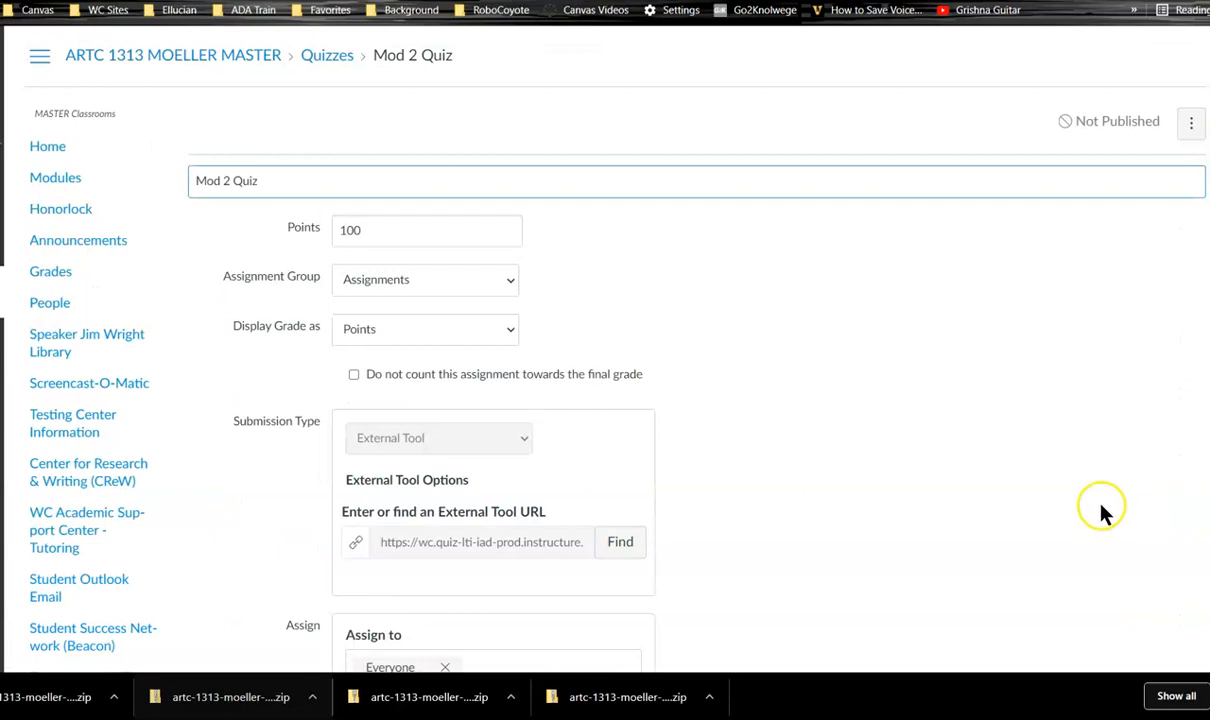
scroll(880, 400, "down", 6)
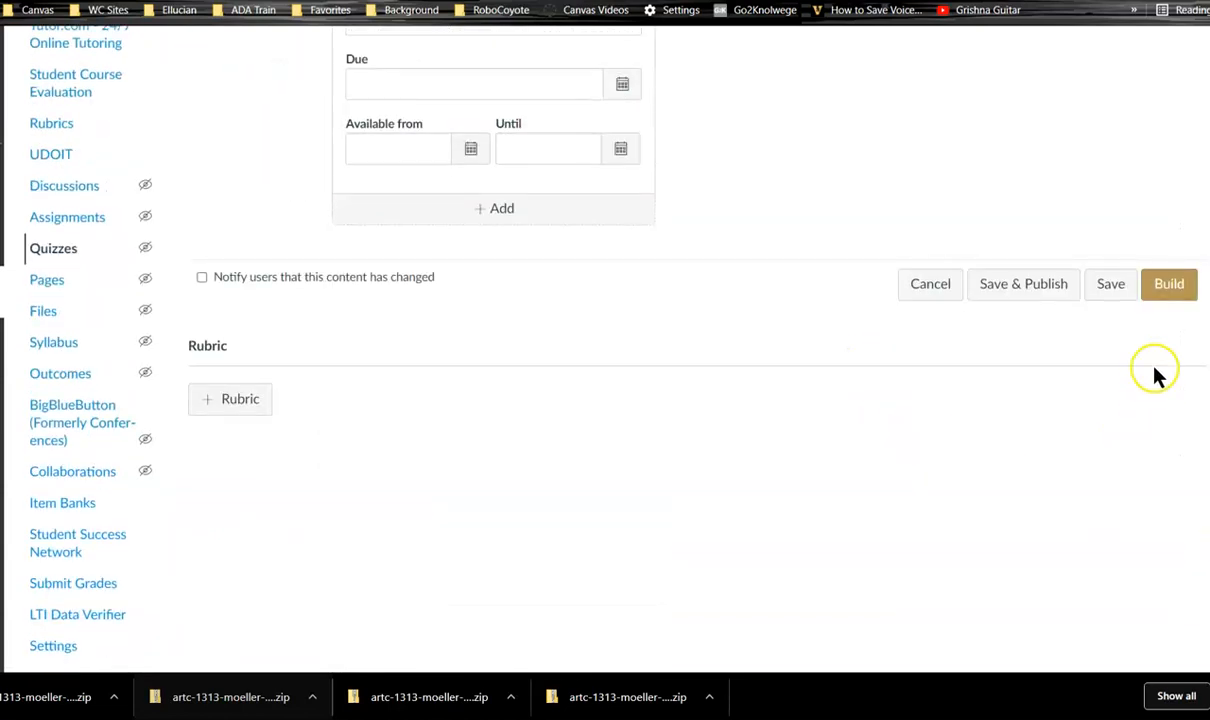
left_click(1170, 285)
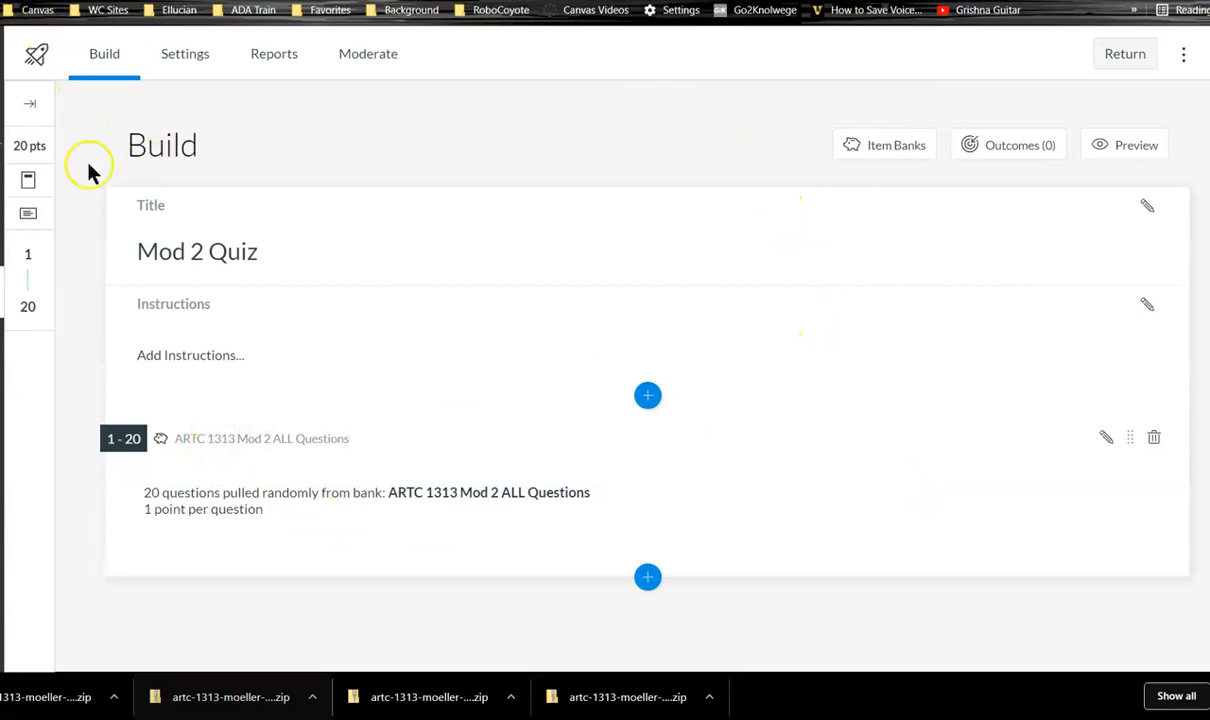
left_click(161, 300)
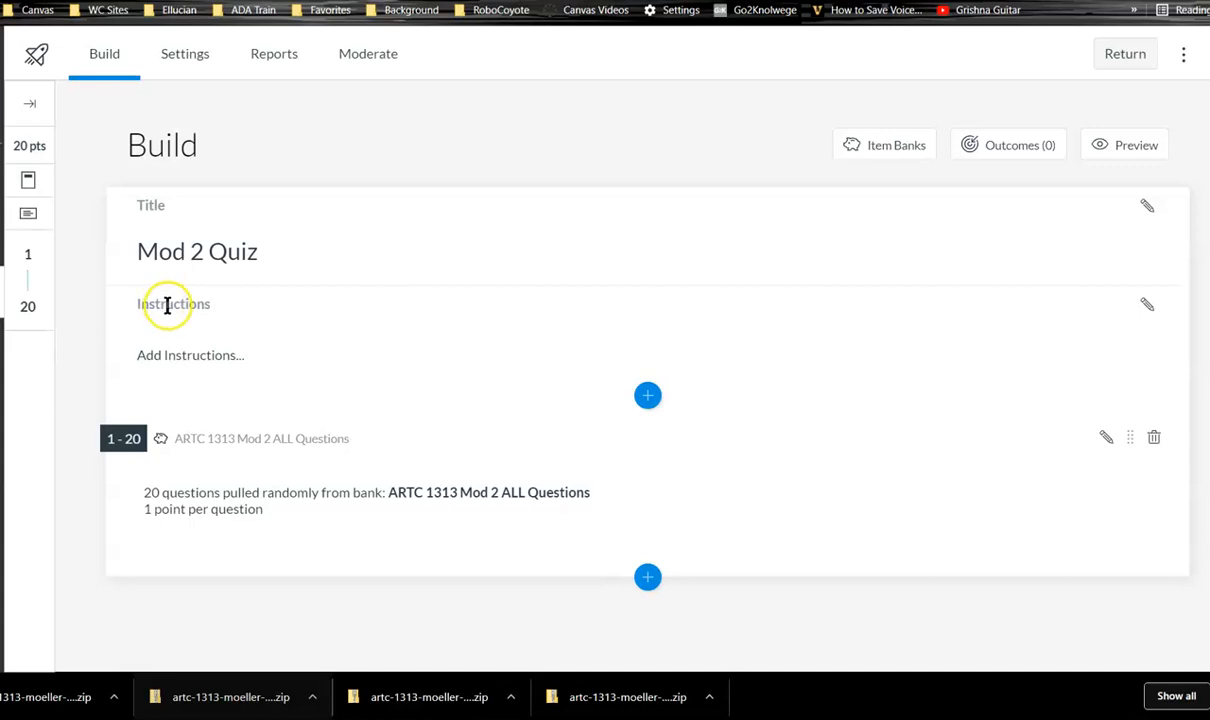